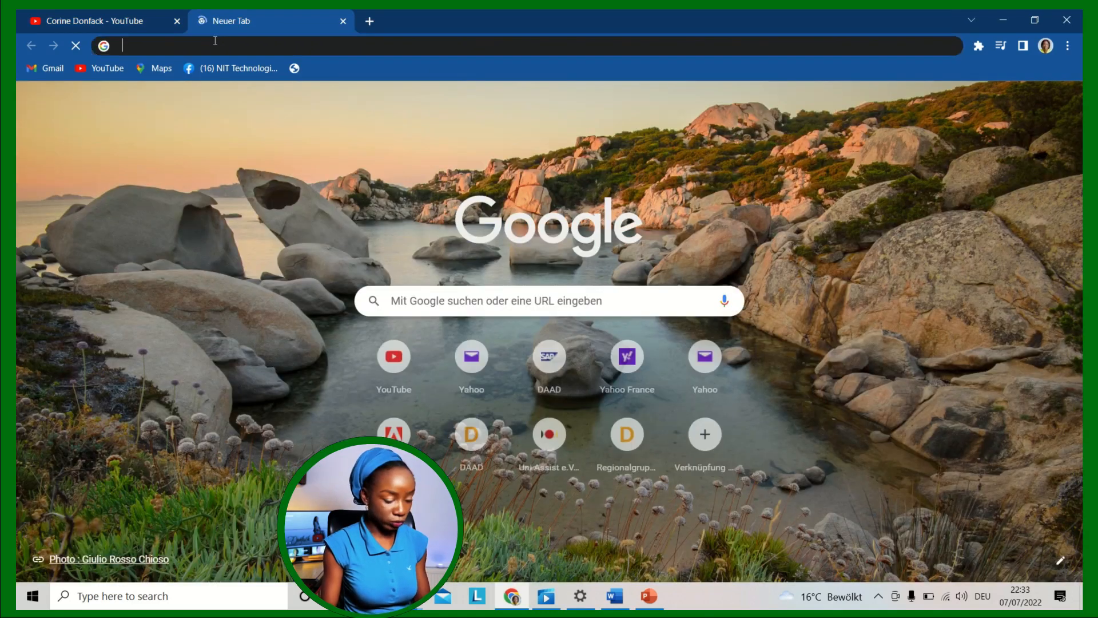
# Search the web for "google docs", open the Google Docs site and create a blank document
pyautogui.click(215, 41)
pyautogui.write('googl')
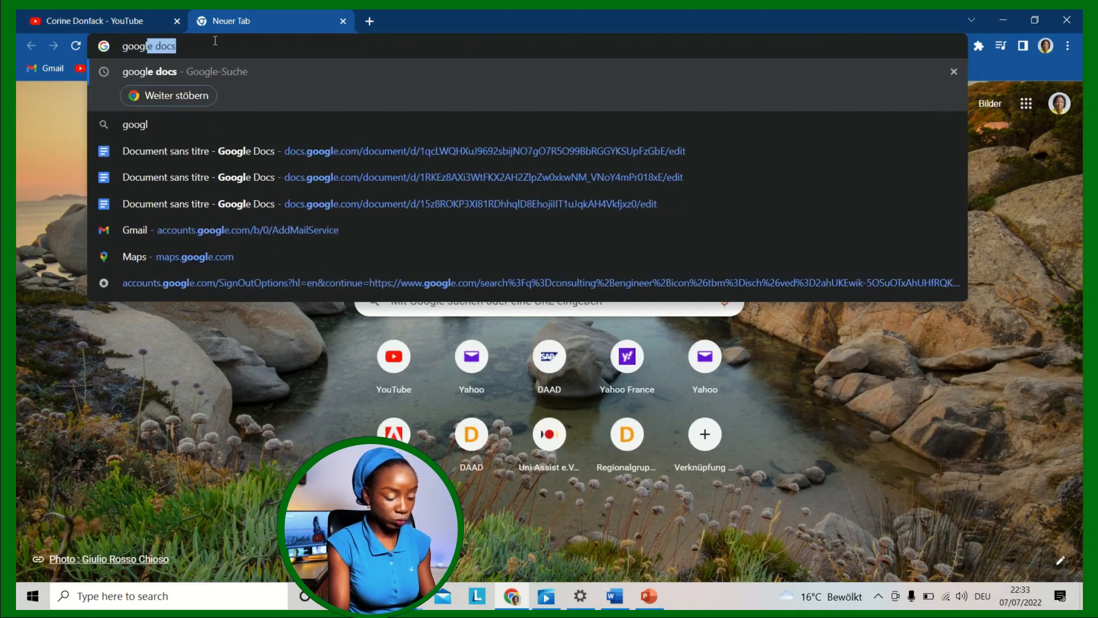
pyautogui.write('e docs')
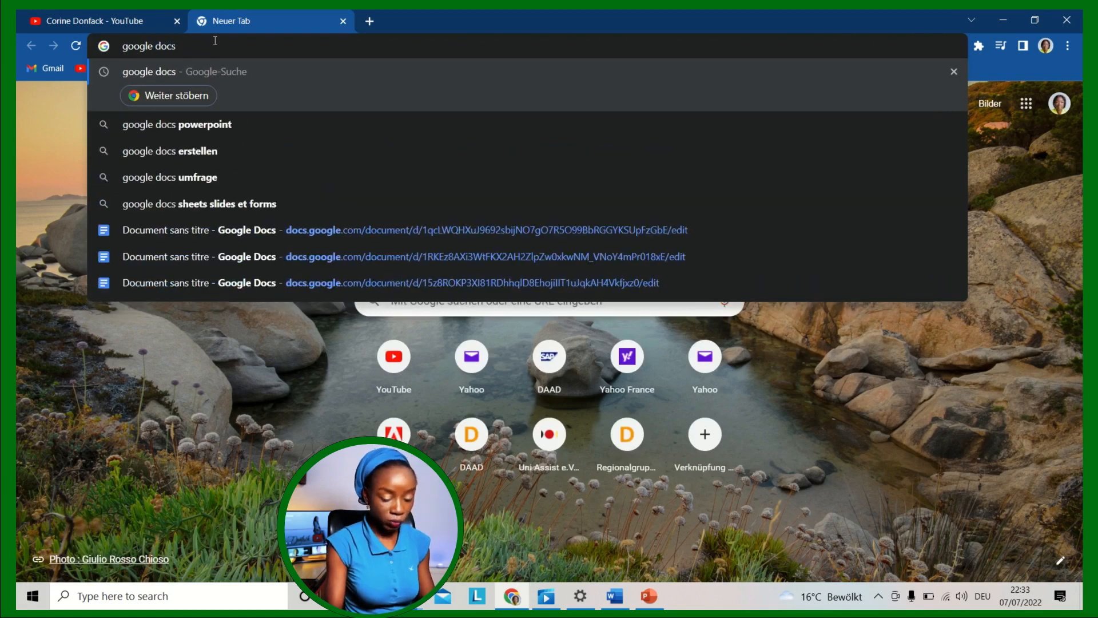
pyautogui.press('Return')
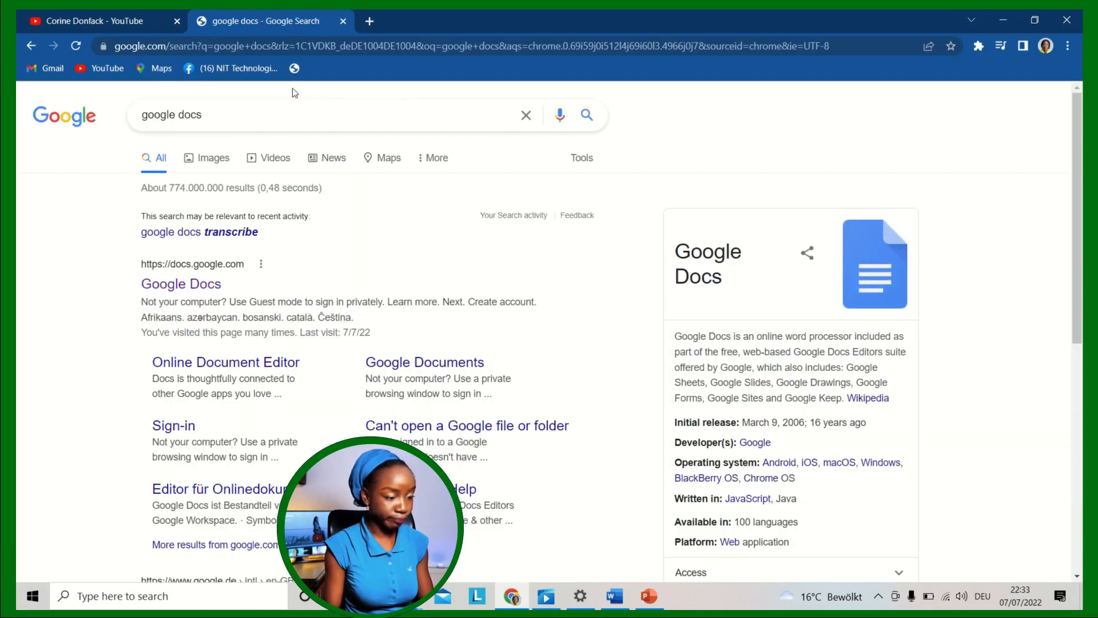
pyautogui.click(201, 286)
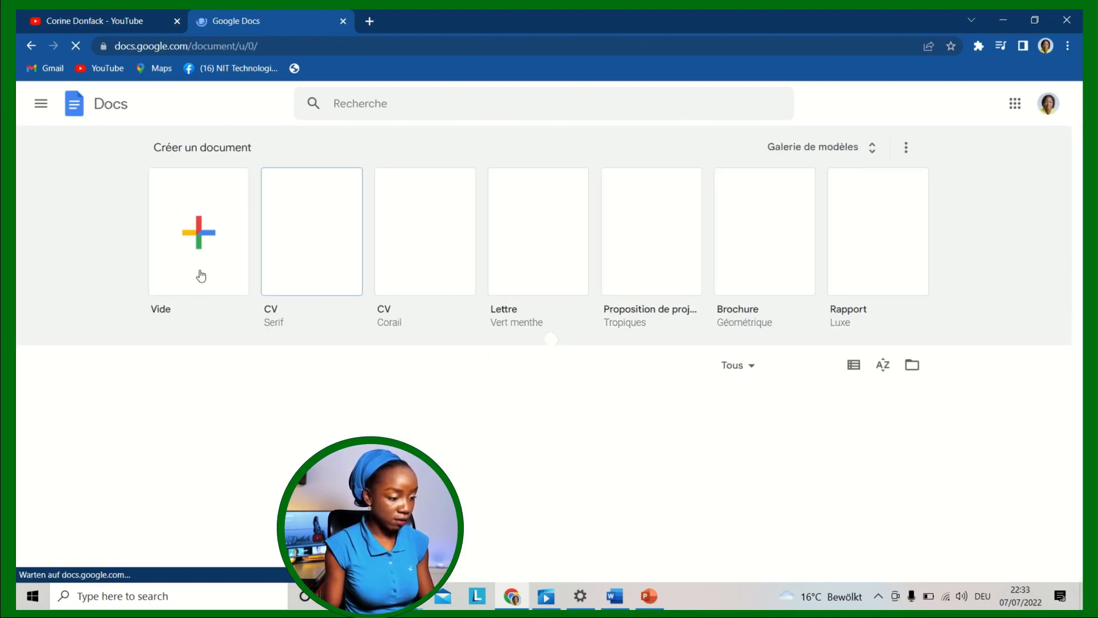
pyautogui.click(200, 236)
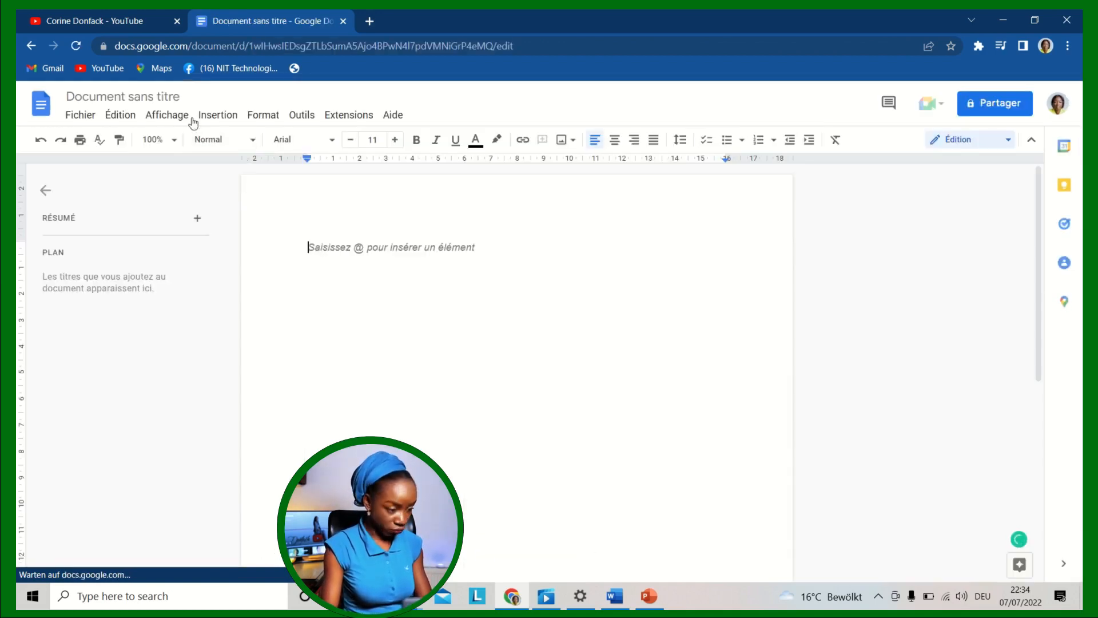
# Open voice typing, keep French as the dictation language, and dictate a short test paragraph welcoming viewers to the channel
pyautogui.click(299, 117)
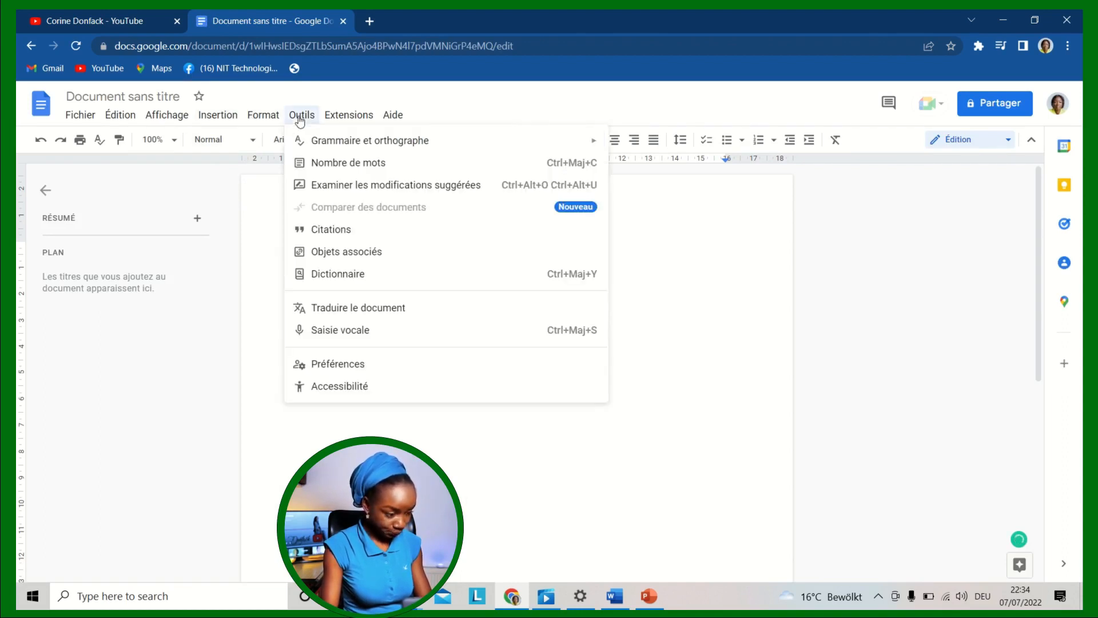
pyautogui.click(328, 332)
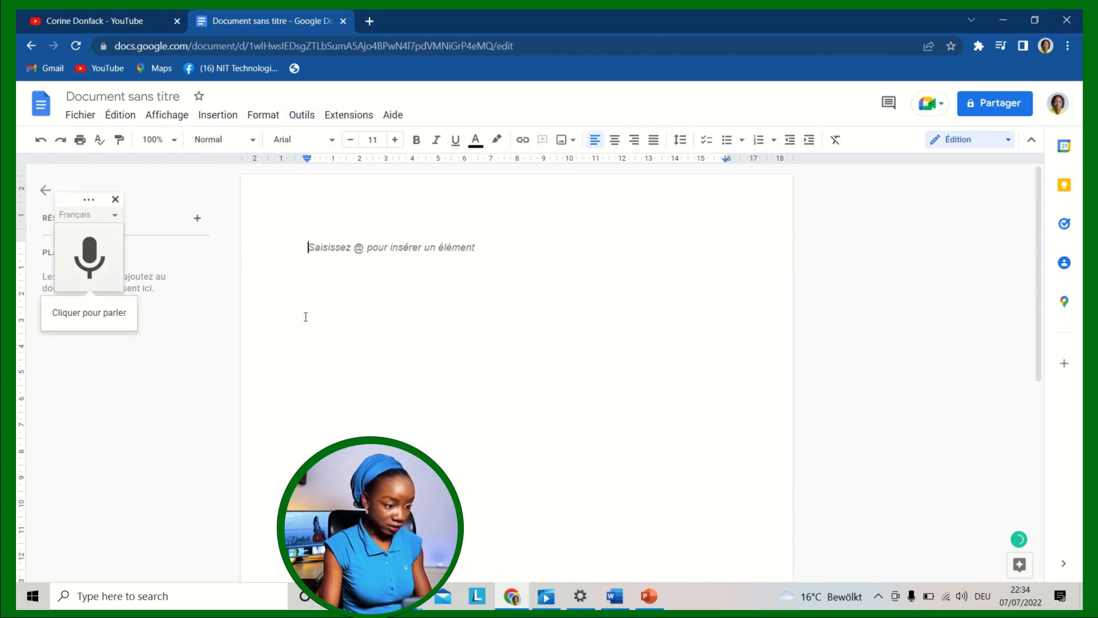
pyautogui.click(114, 218)
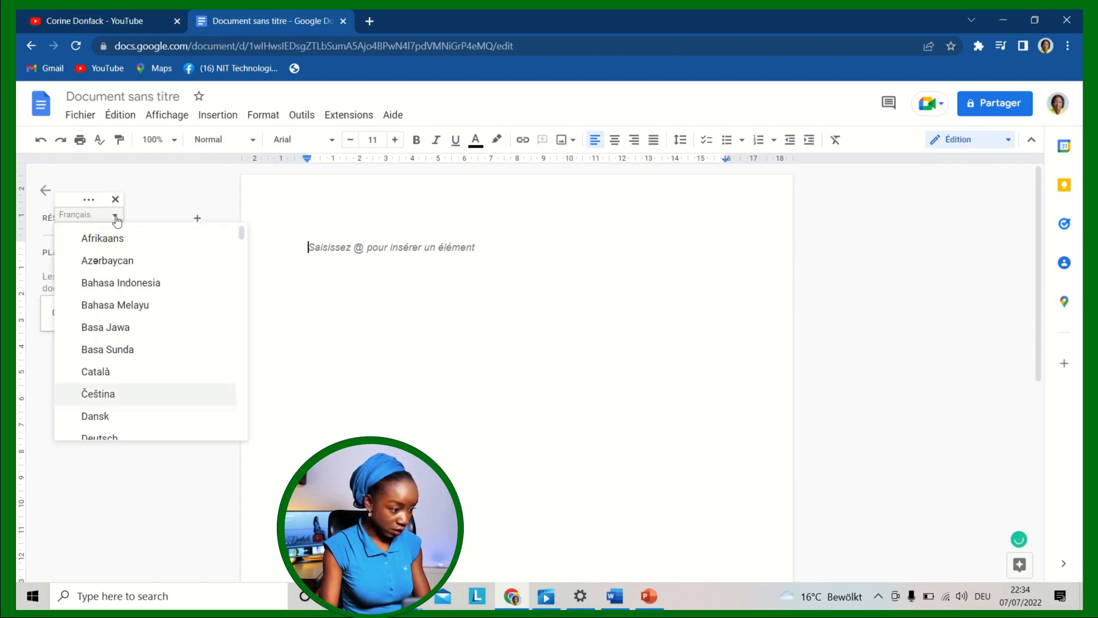
pyautogui.click(117, 220)
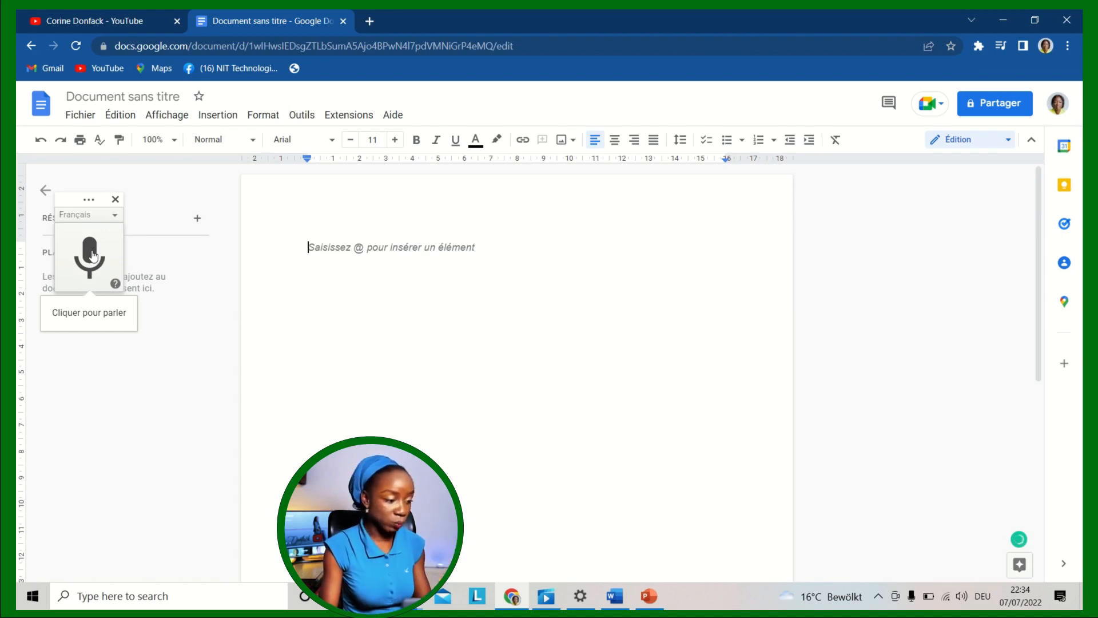
pyautogui.click(93, 255)
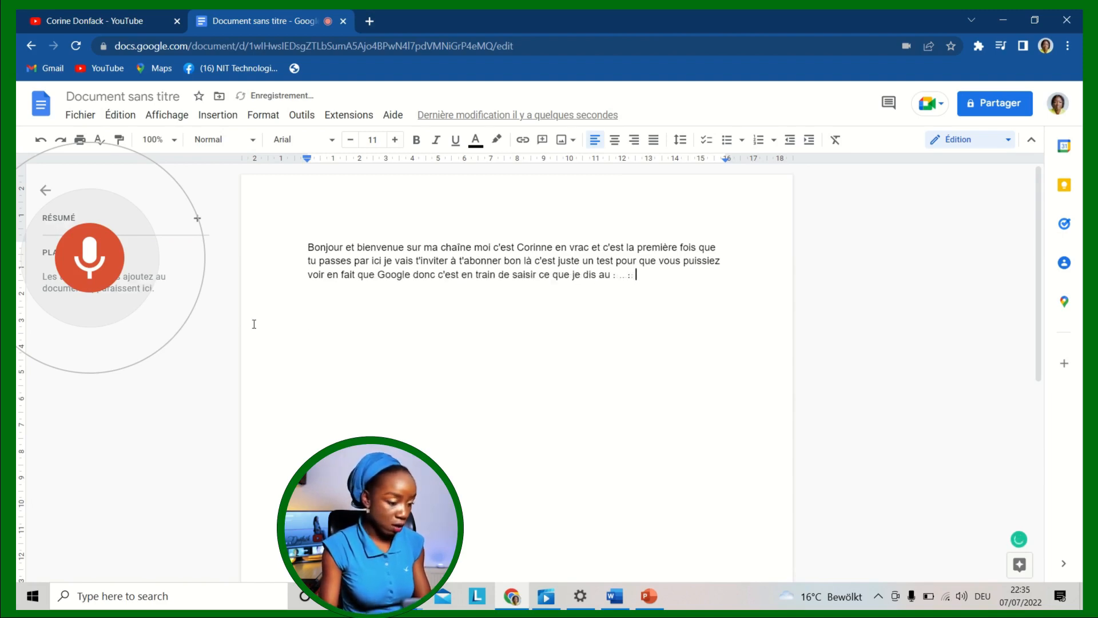
pyautogui.click(87, 262)
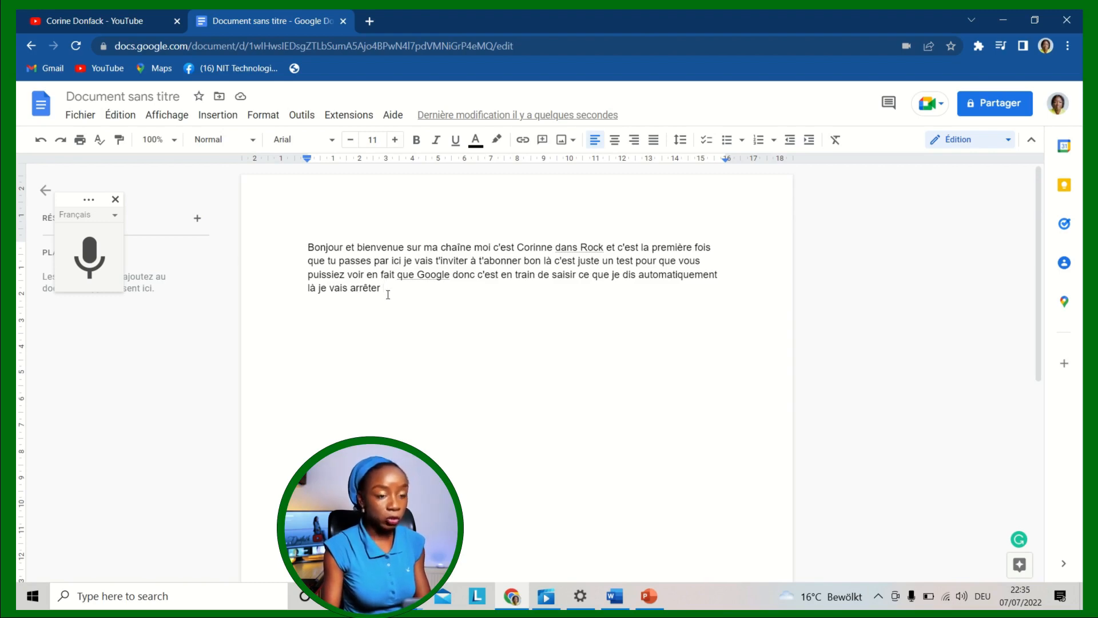
# Switch to the video player and play a few seconds of the "evitez les blocages" video before pausing it
pyautogui.click(548, 597)
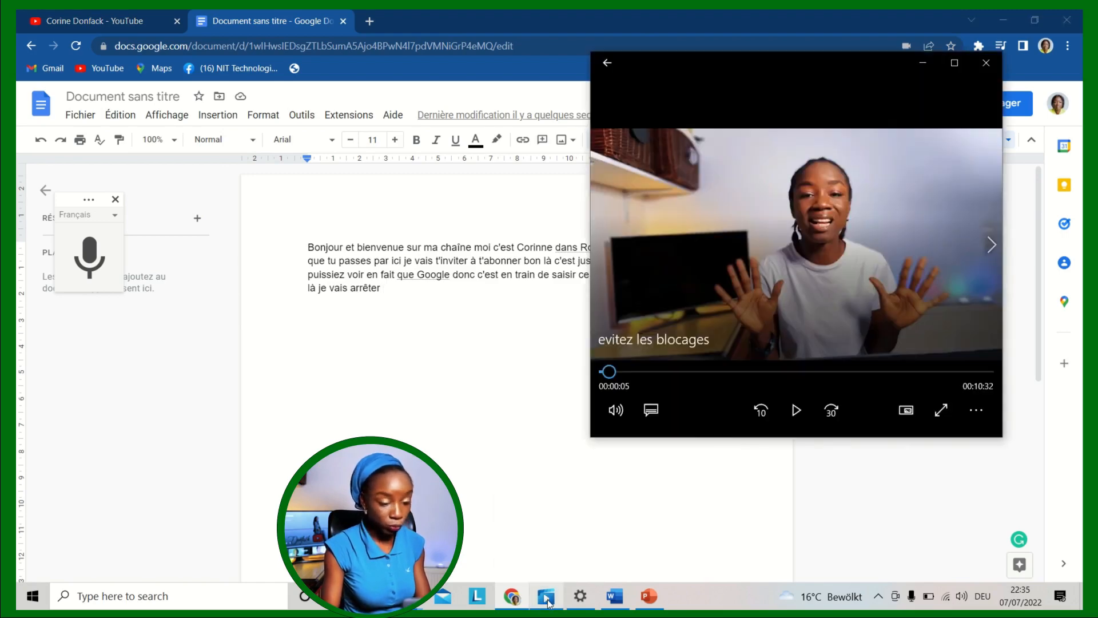
pyautogui.click(796, 410)
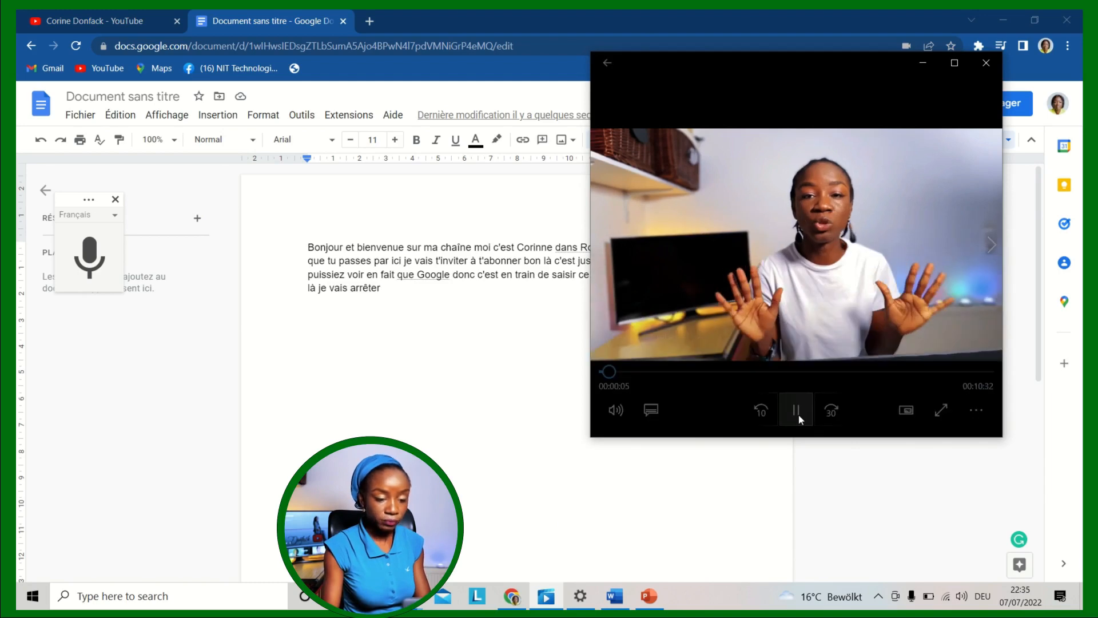
pyautogui.moveTo(797, 423)
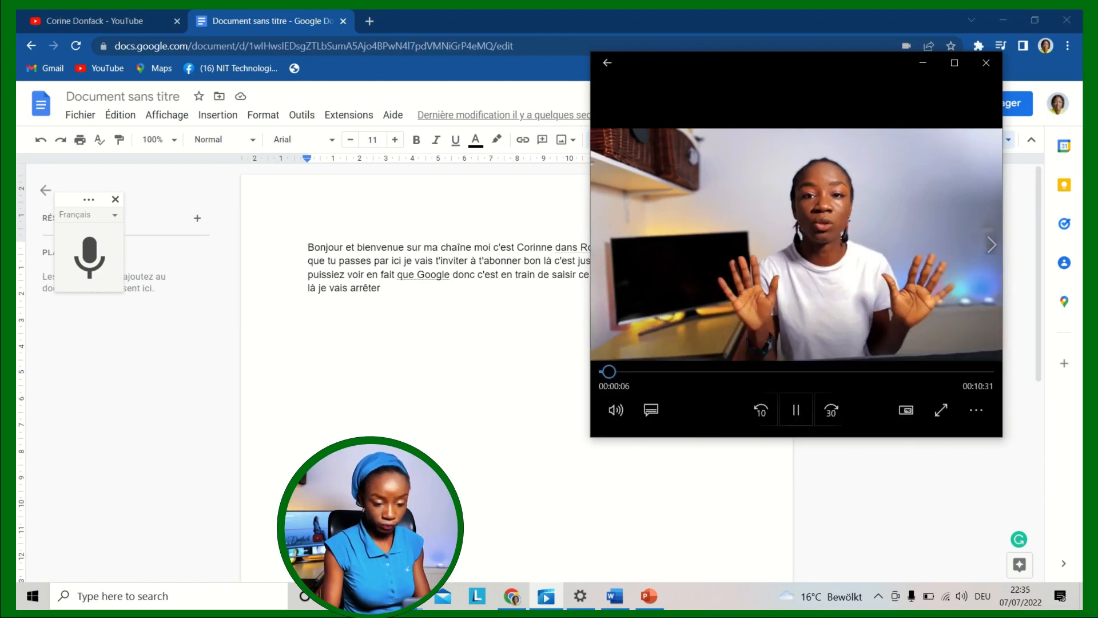
pyautogui.click(796, 411)
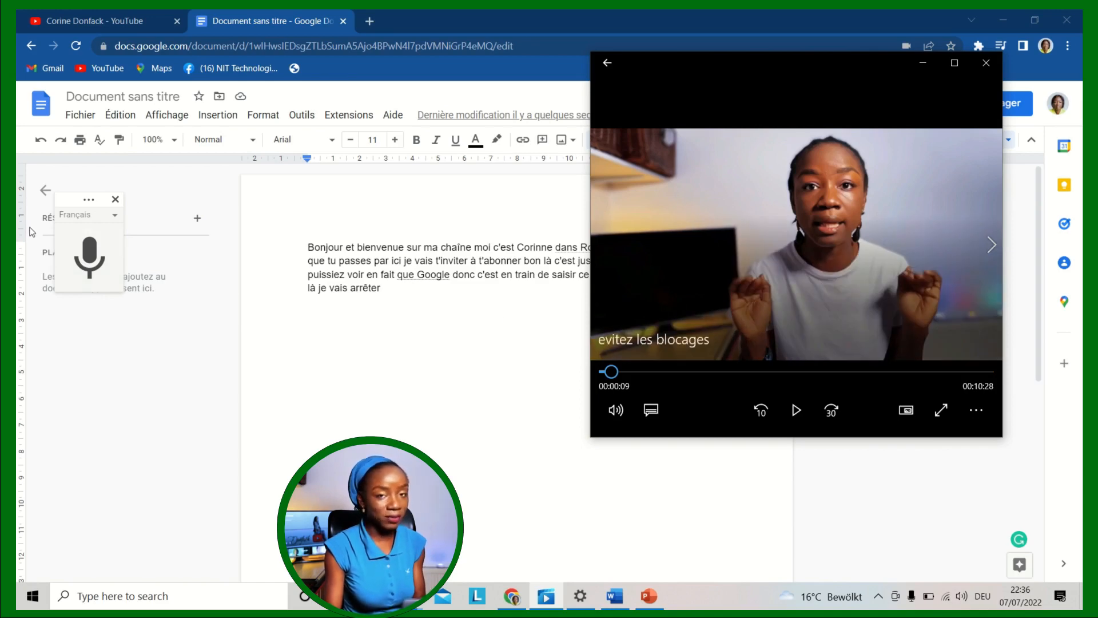
# Search for "vb audio cable" in a new browser tab and open the VB-Audio Virtual Apps page
pyautogui.click(370, 22)
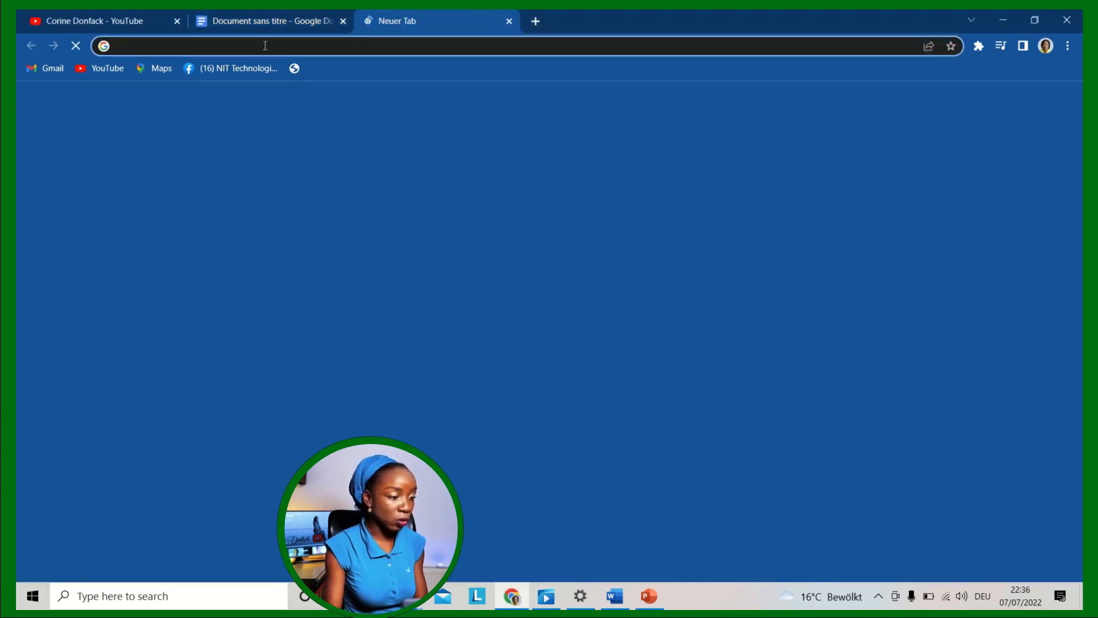
pyautogui.click(265, 46)
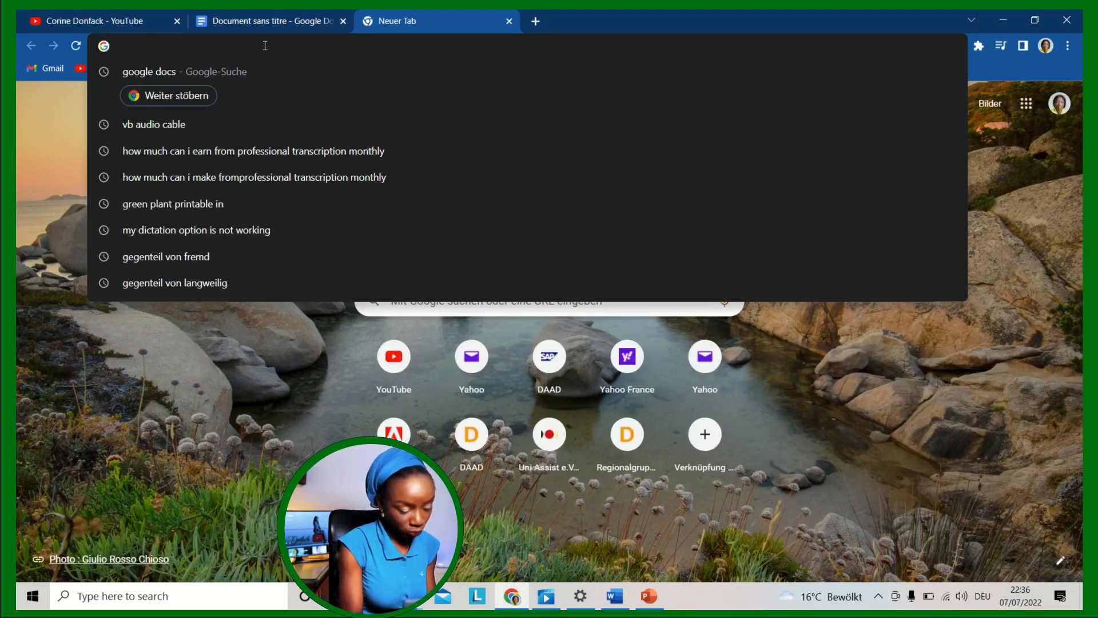
pyautogui.write('vb a')
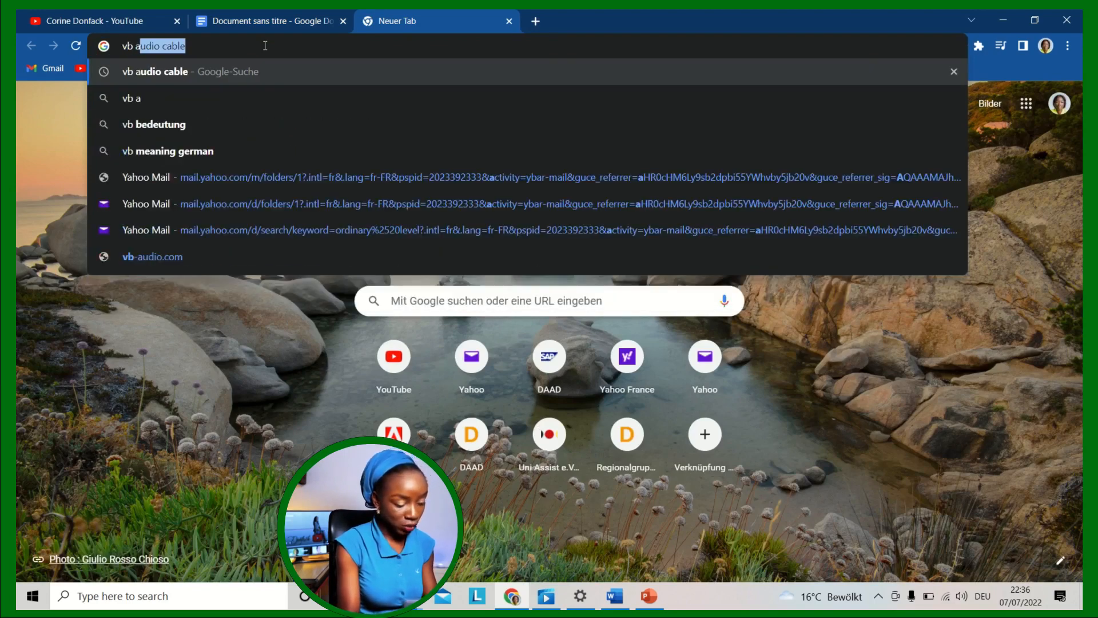
pyautogui.write('udio c')
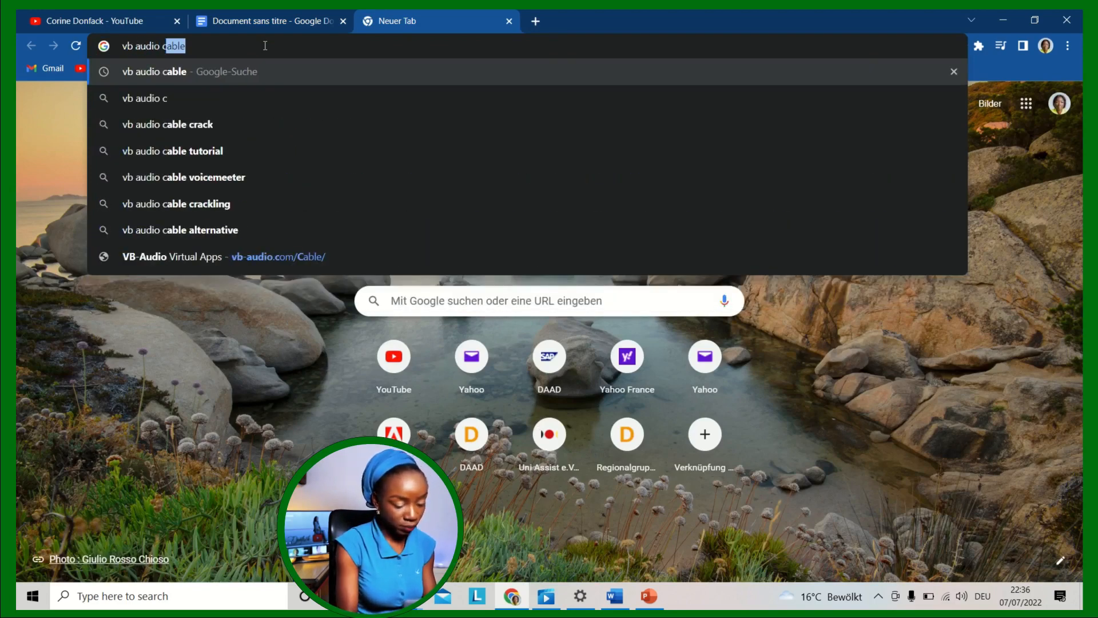
pyautogui.write('able')
pyautogui.press('Return')
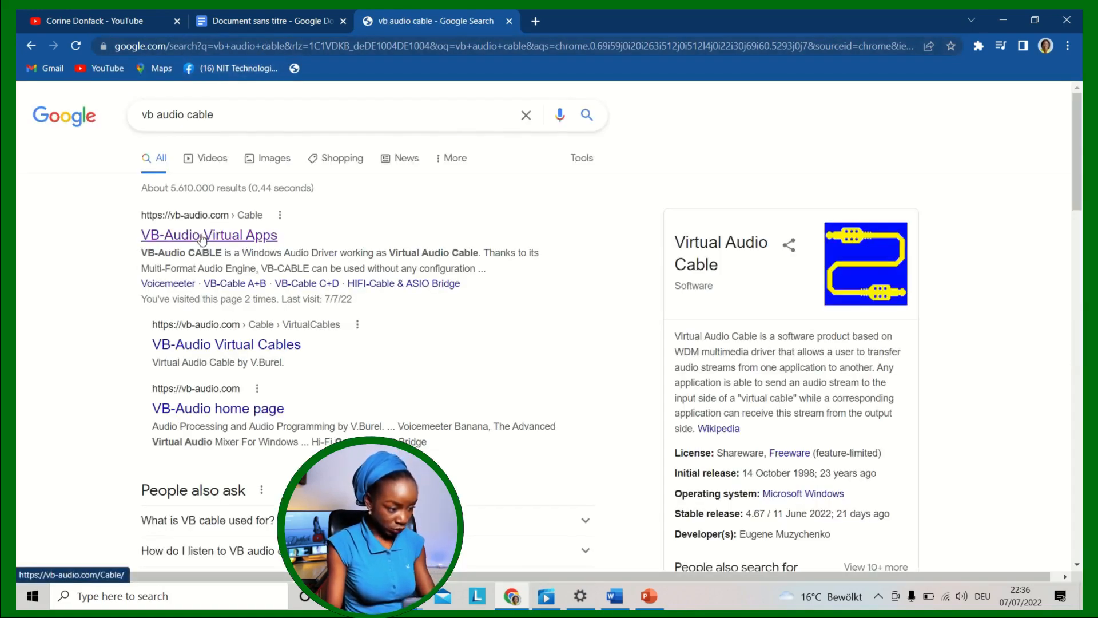
pyautogui.click(201, 239)
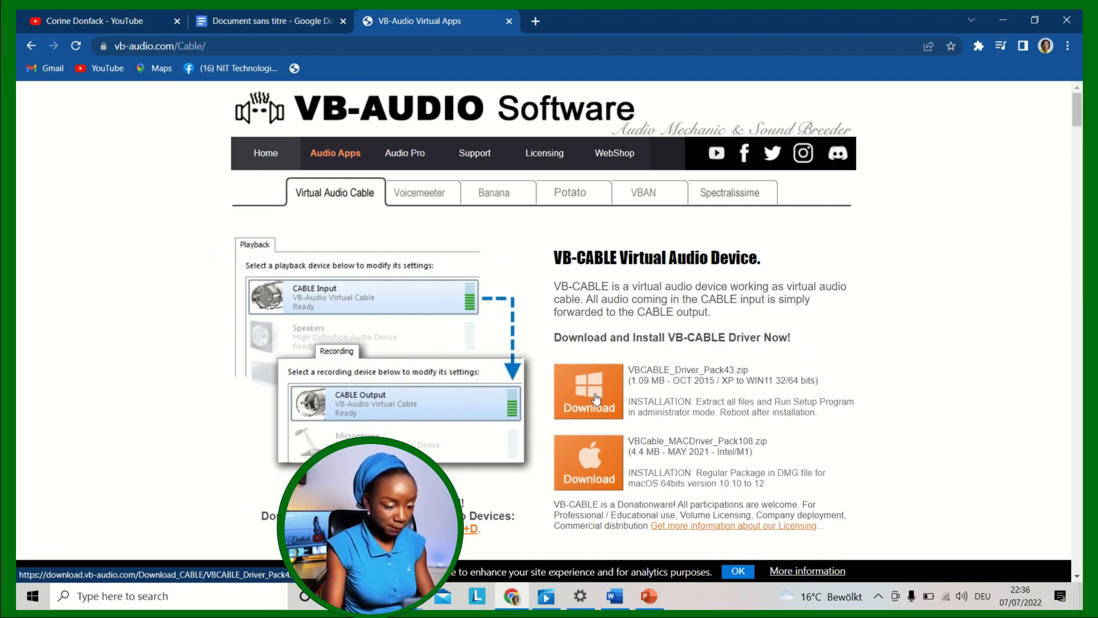
# Download the Windows driver package VBCABLE_Driver_Pack43.zip and open the downloaded archive
pyautogui.click(597, 398)
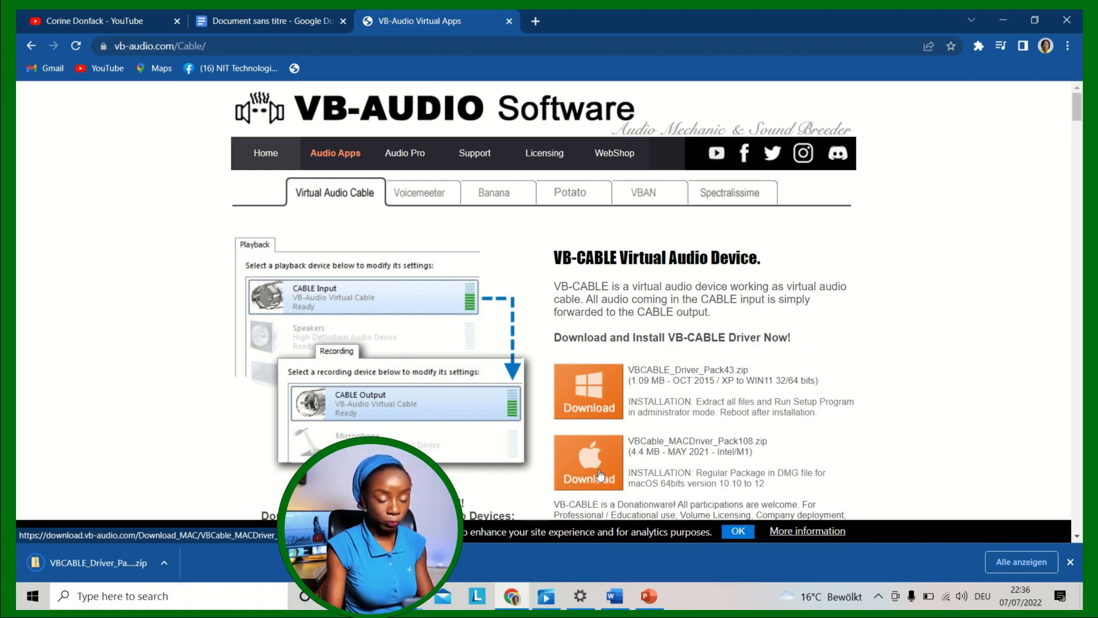
pyautogui.click(91, 563)
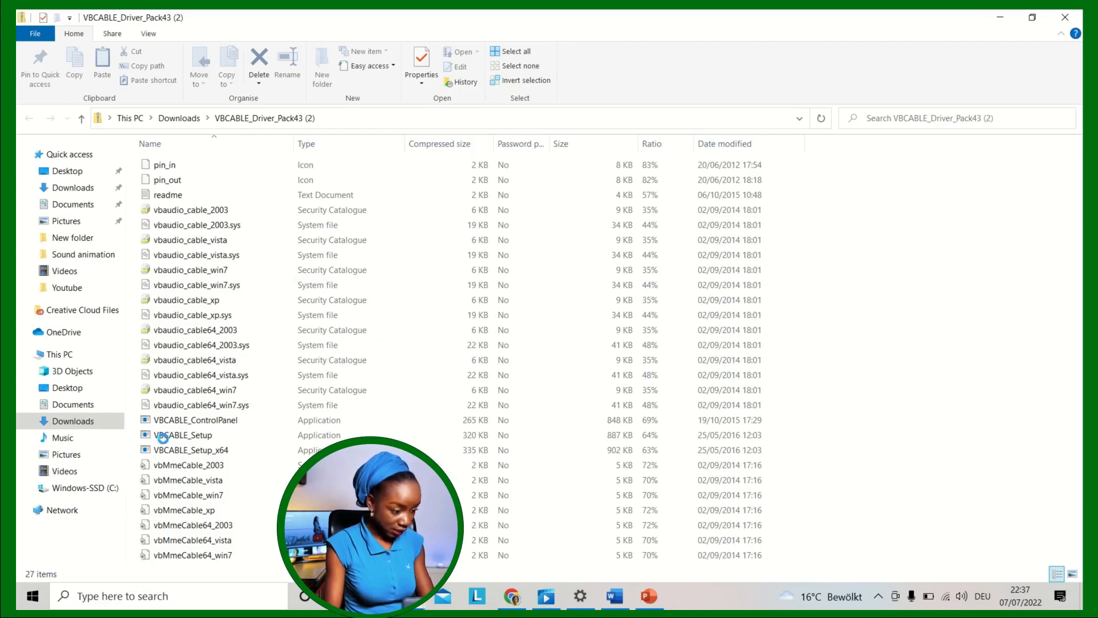
pyautogui.click(175, 438)
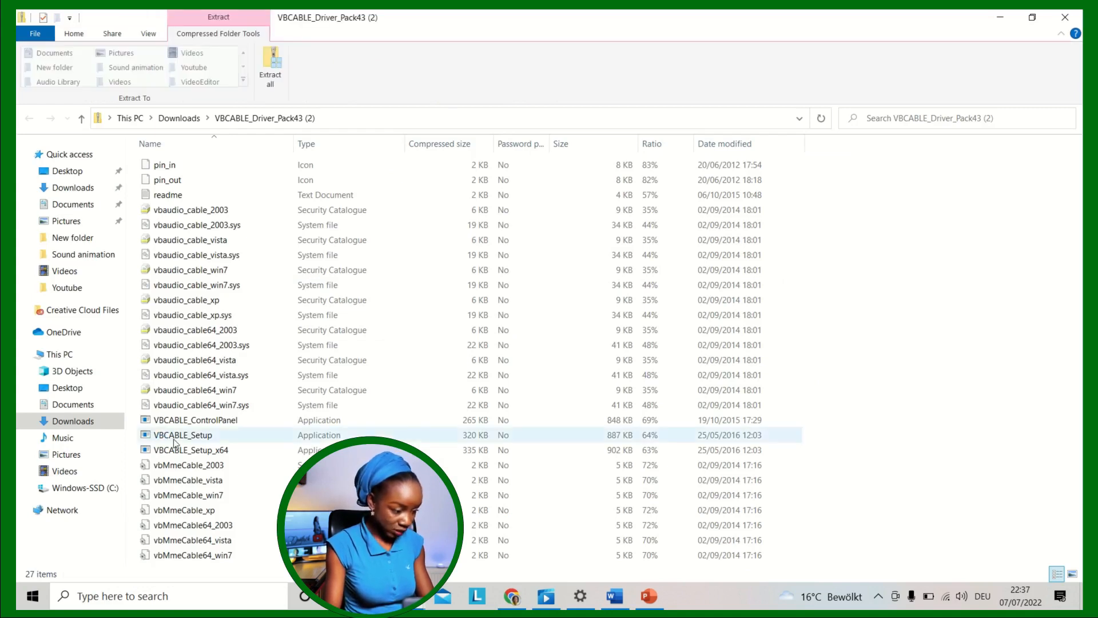
pyautogui.click(174, 438)
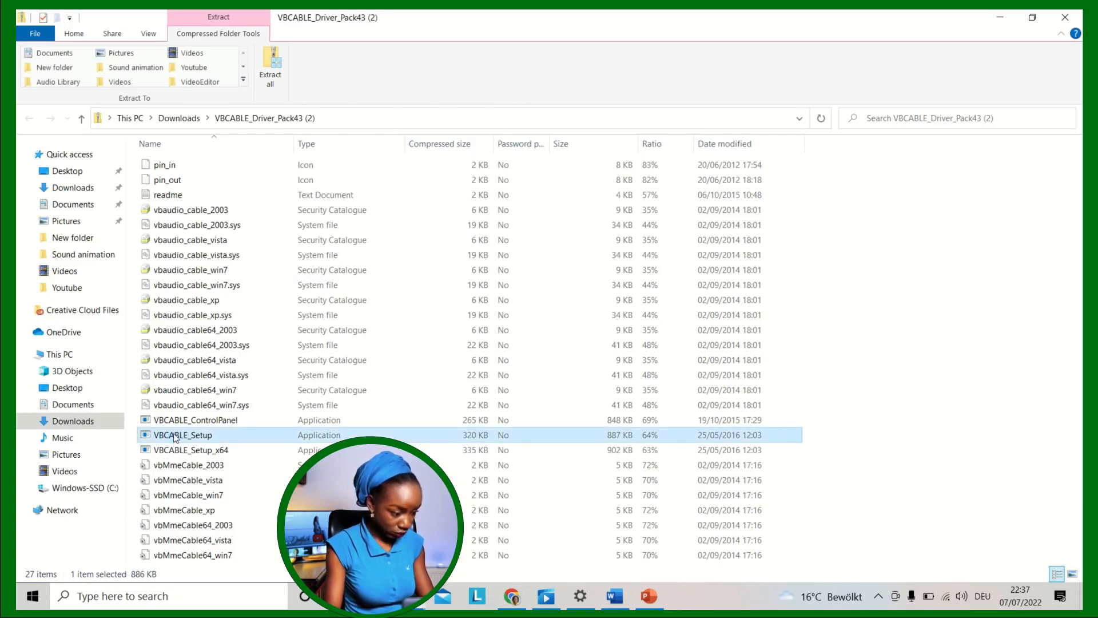
pyautogui.doubleClick(174, 438)
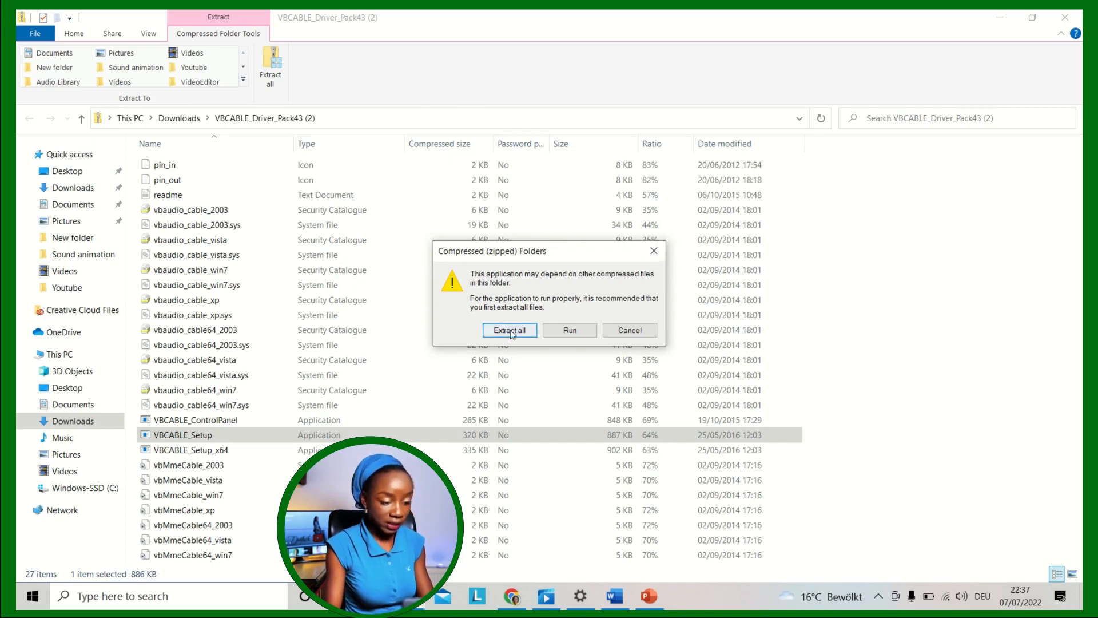
pyautogui.click(654, 250)
# Open the extracted VBCABLE_Driver_Pack43 folder in Downloads, view the launch options of VBCABLE_Setup, and return to the browser
pyautogui.click(69, 188)
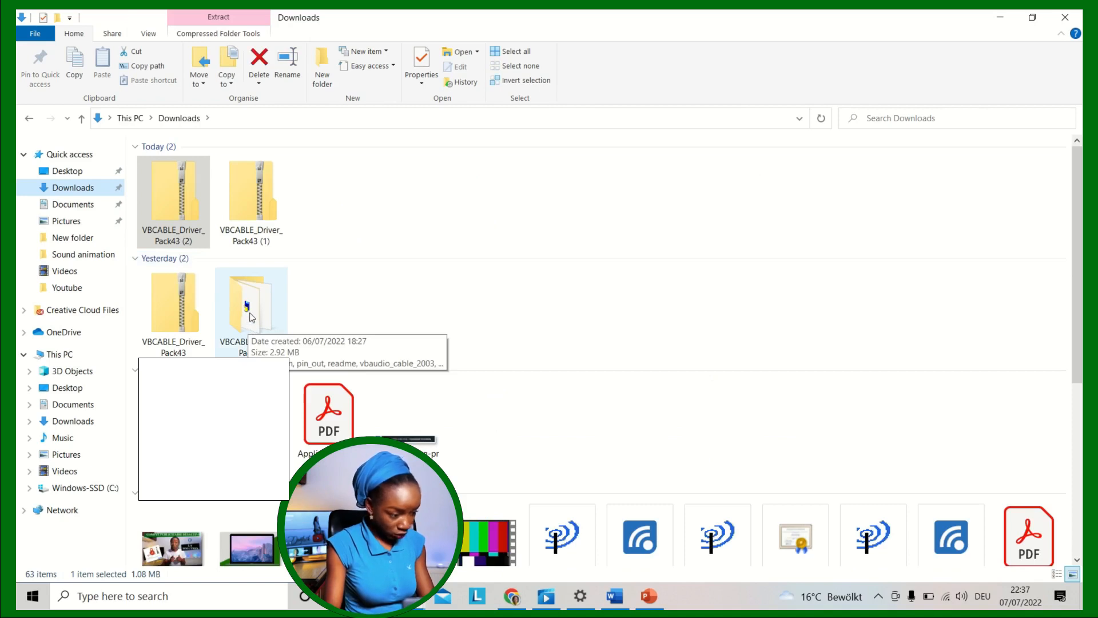
pyautogui.click(252, 317)
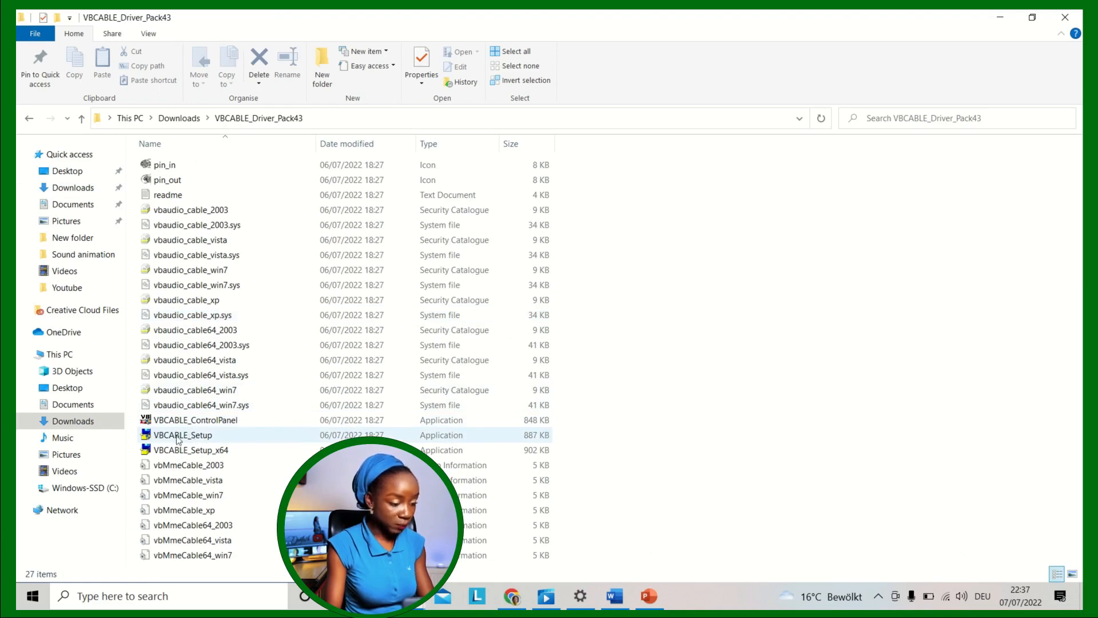
pyautogui.click(185, 438)
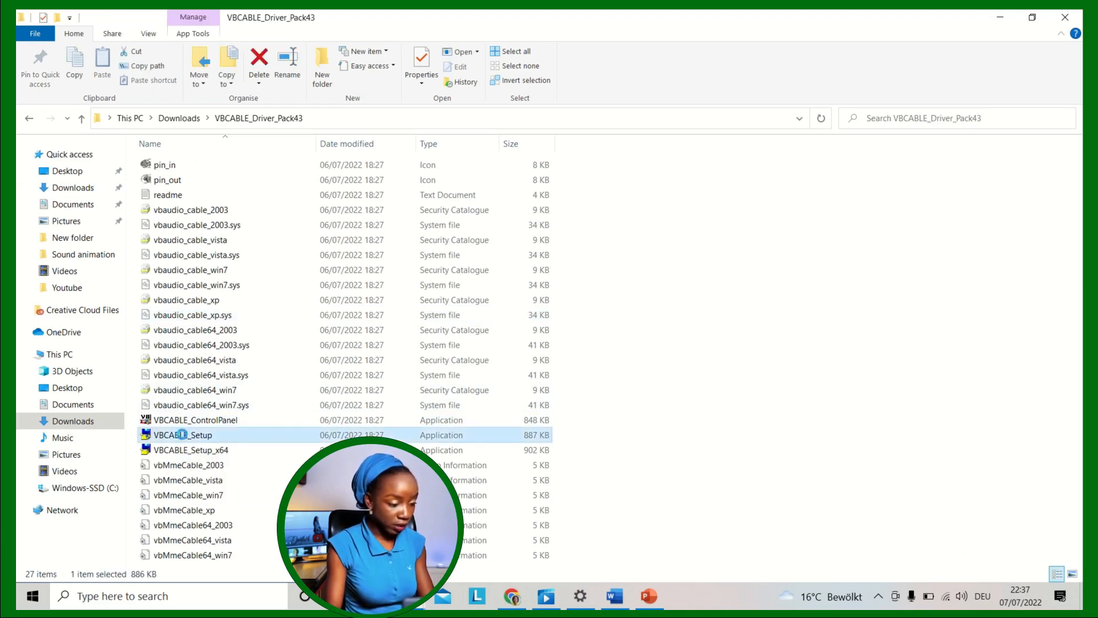
pyautogui.rightClick(183, 437)
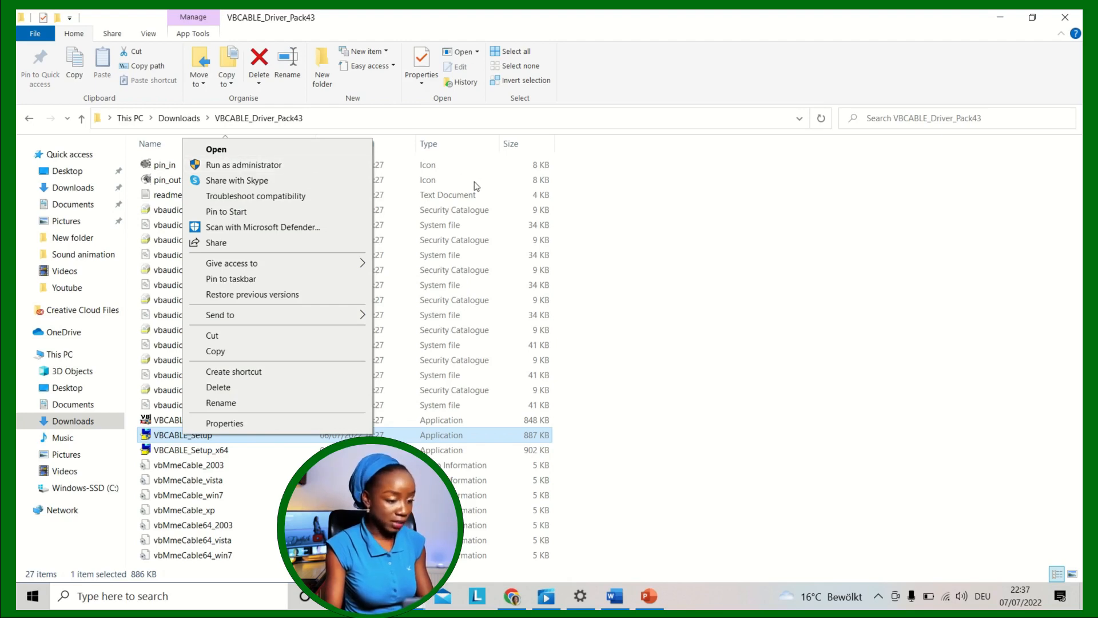
pyautogui.click(705, 207)
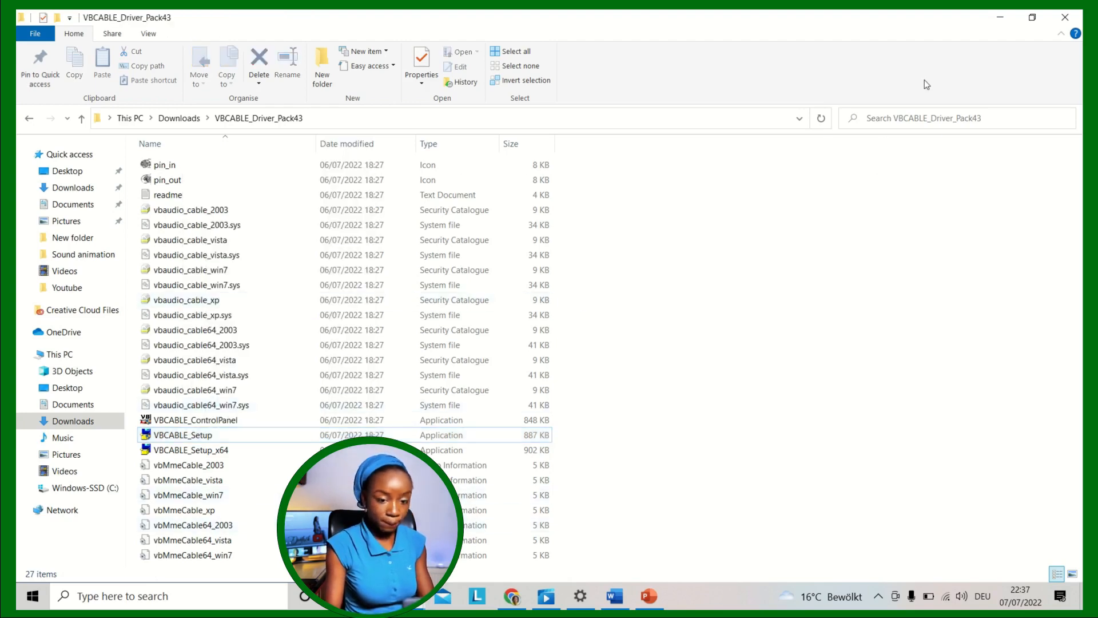
pyautogui.click(1001, 22)
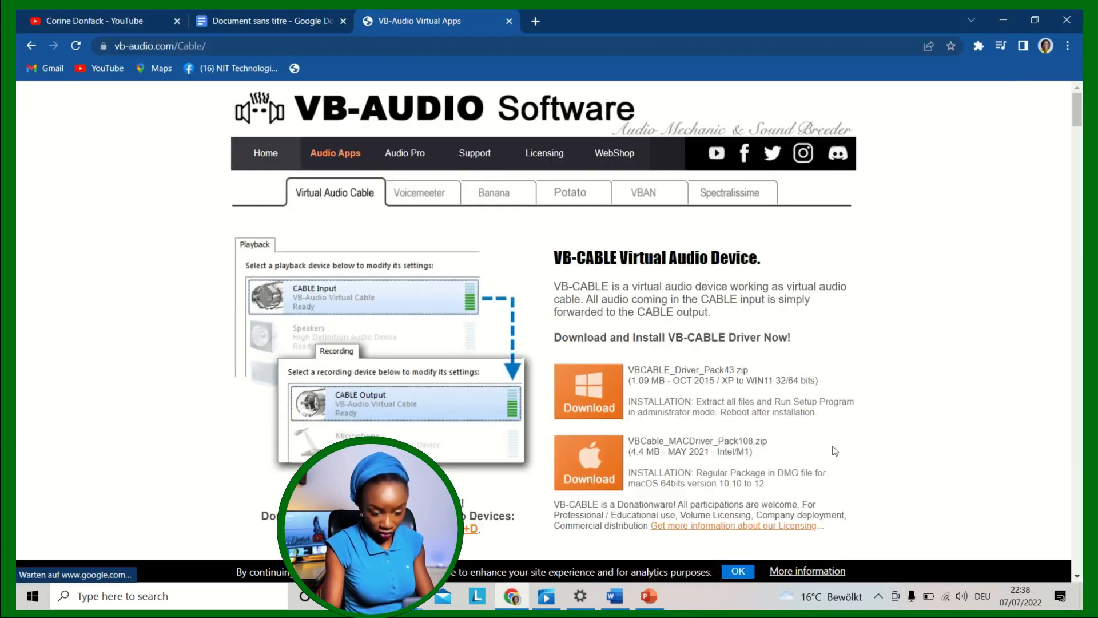
# Set the Windows sound output to CABLE Input (VB-Audio Virtual Cable) and the input to CABLE Output, then minimize the sound settings
pyautogui.rightClick(961, 599)
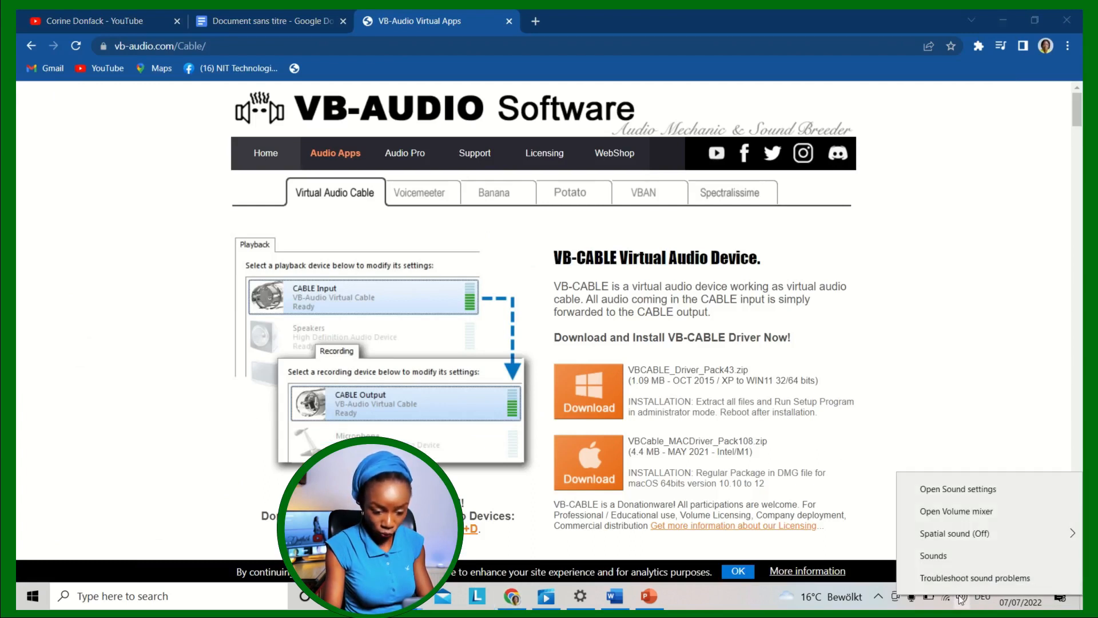
pyautogui.click(948, 493)
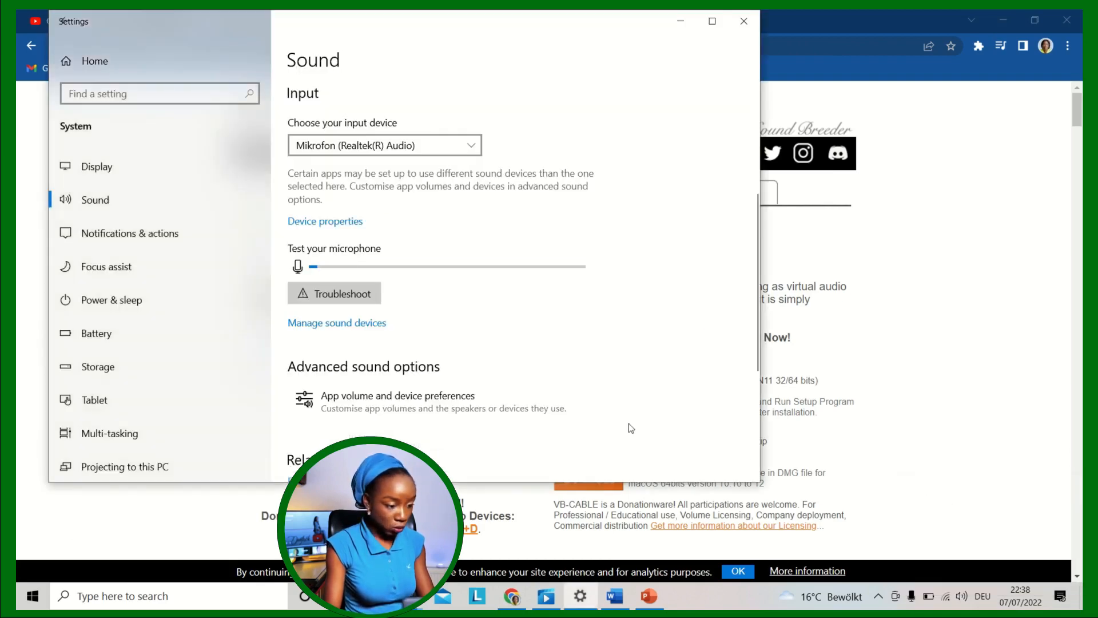
pyautogui.click(474, 149)
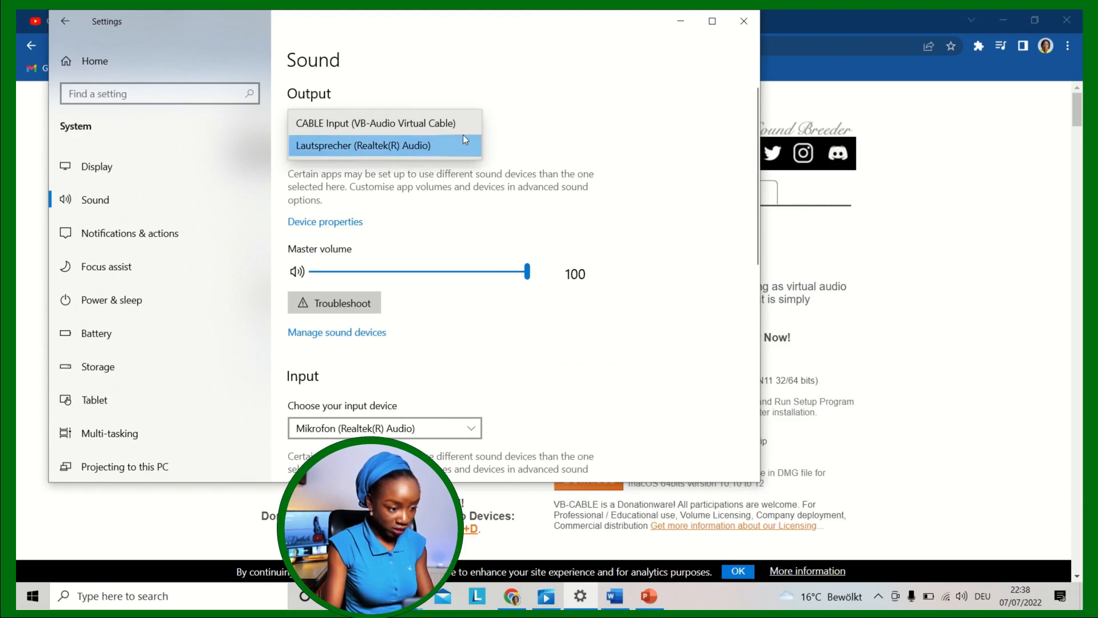
pyautogui.click(404, 124)
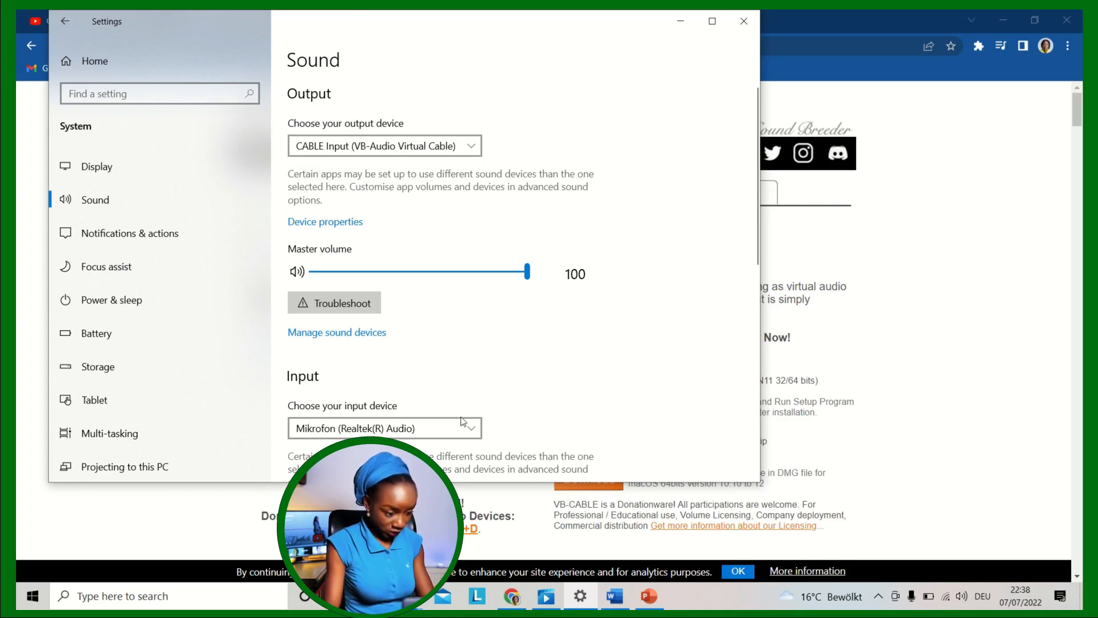
pyautogui.click(472, 433)
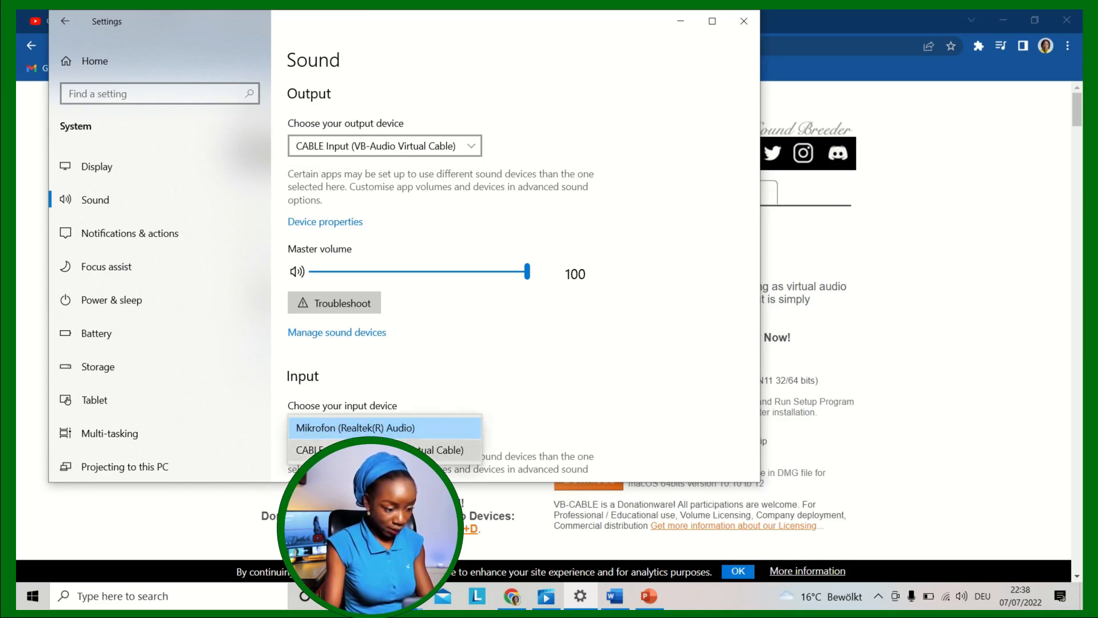
pyautogui.click(377, 451)
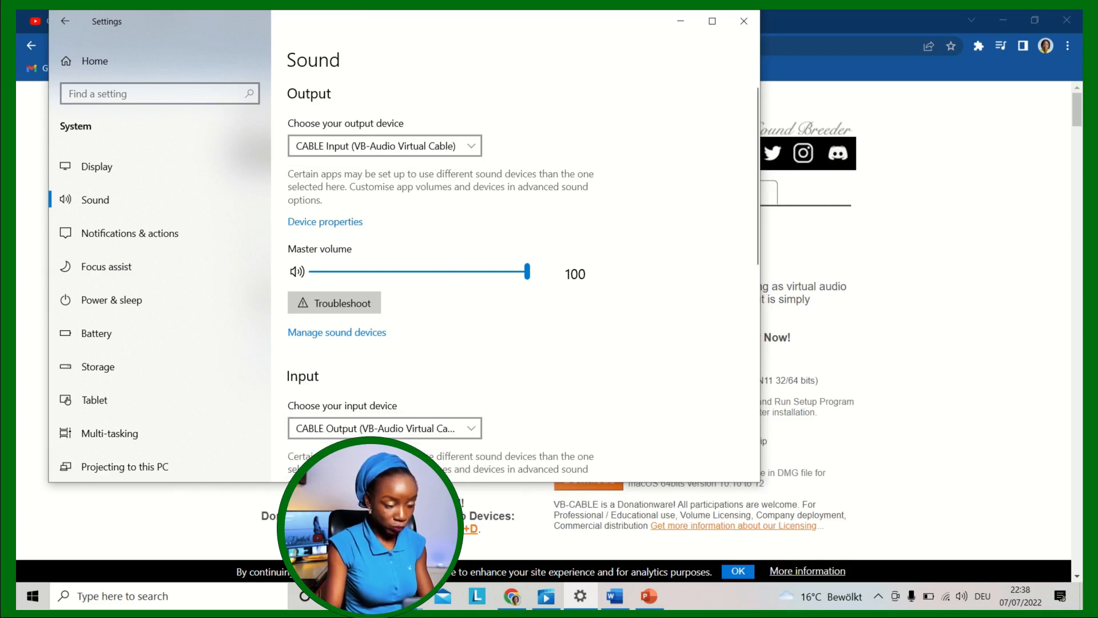
pyautogui.click(680, 26)
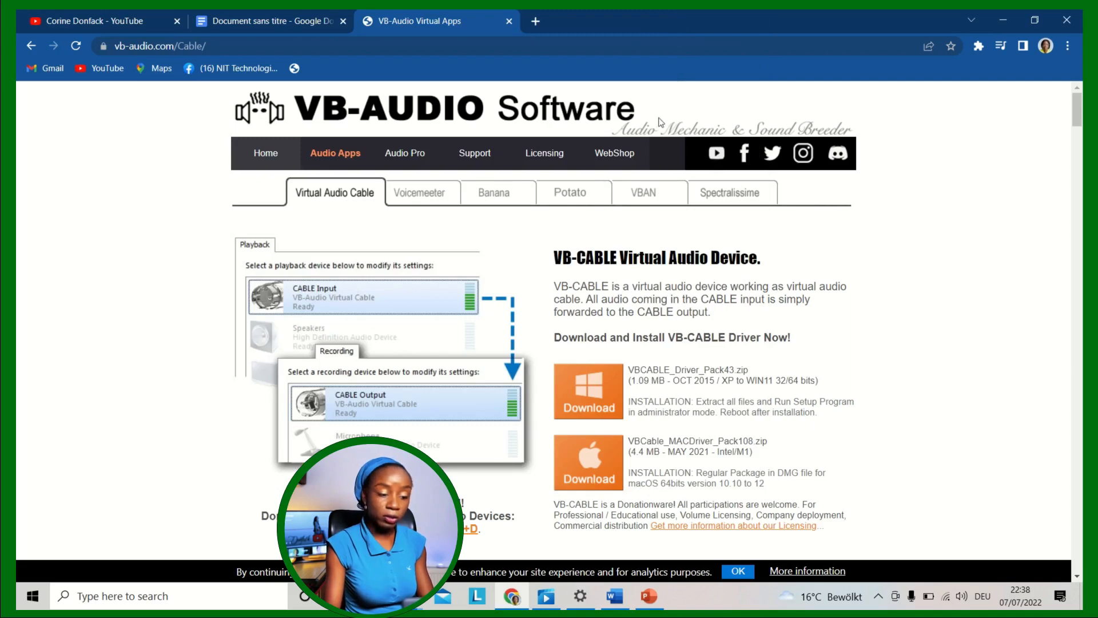
# Return to the Google Docs document, play the "evitez les blocages" video from its beginning and start voice typing to transcribe it
pyautogui.click(294, 21)
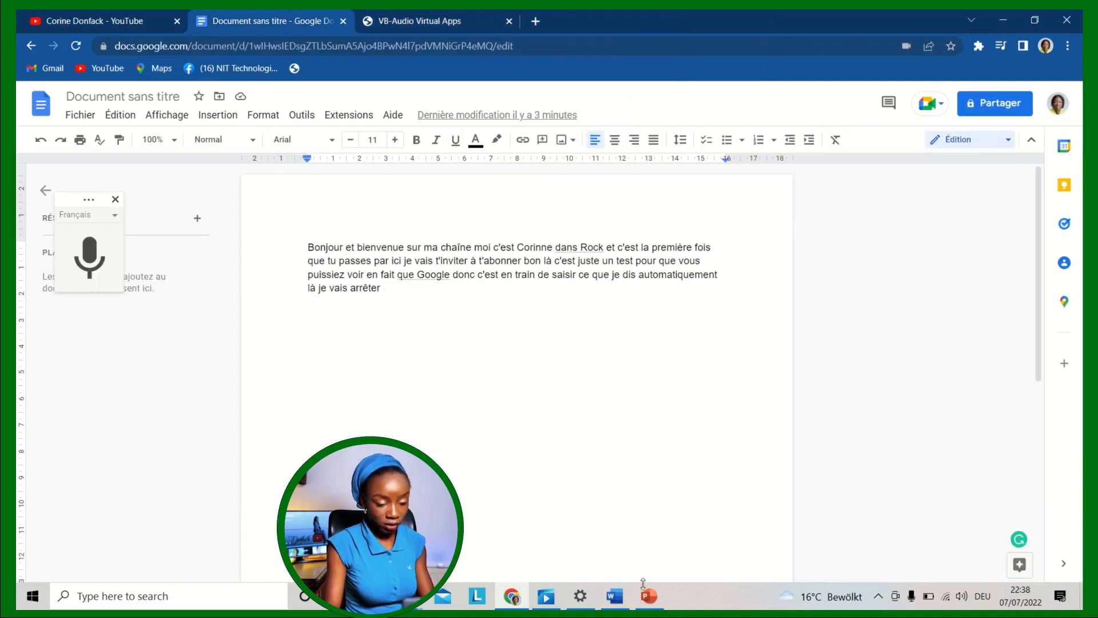
pyautogui.moveTo(614, 599)
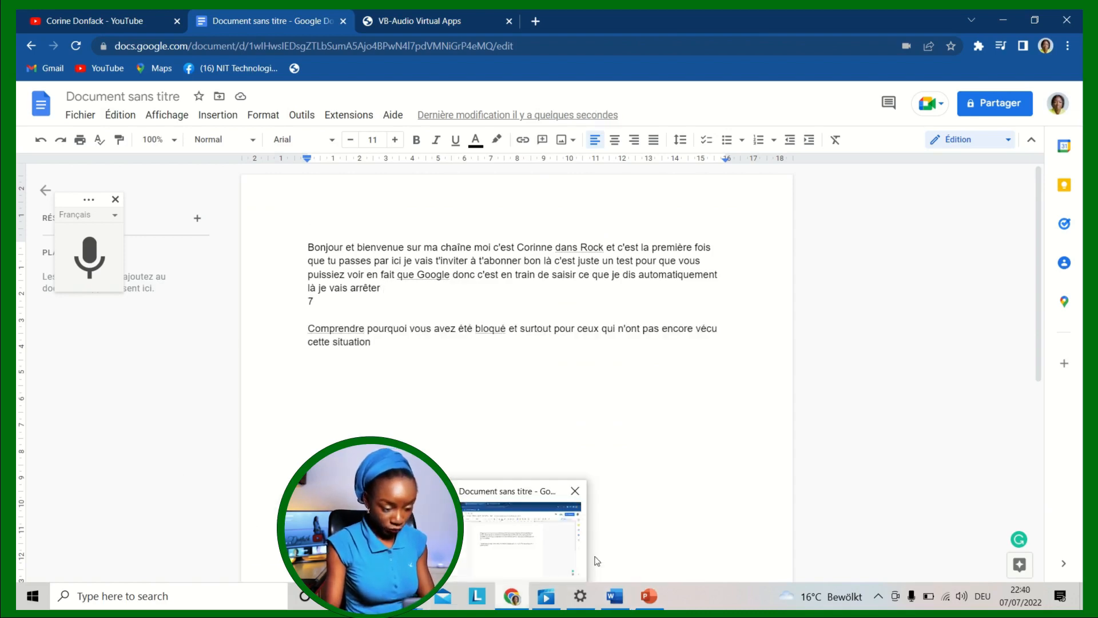
pyautogui.click(546, 598)
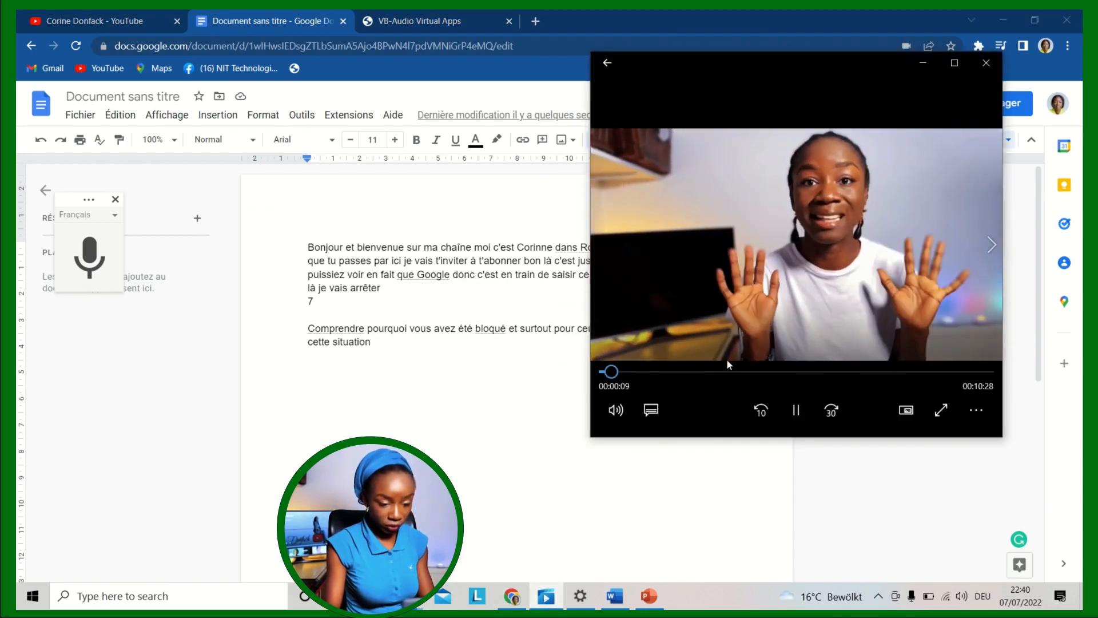
pyautogui.click(797, 418)
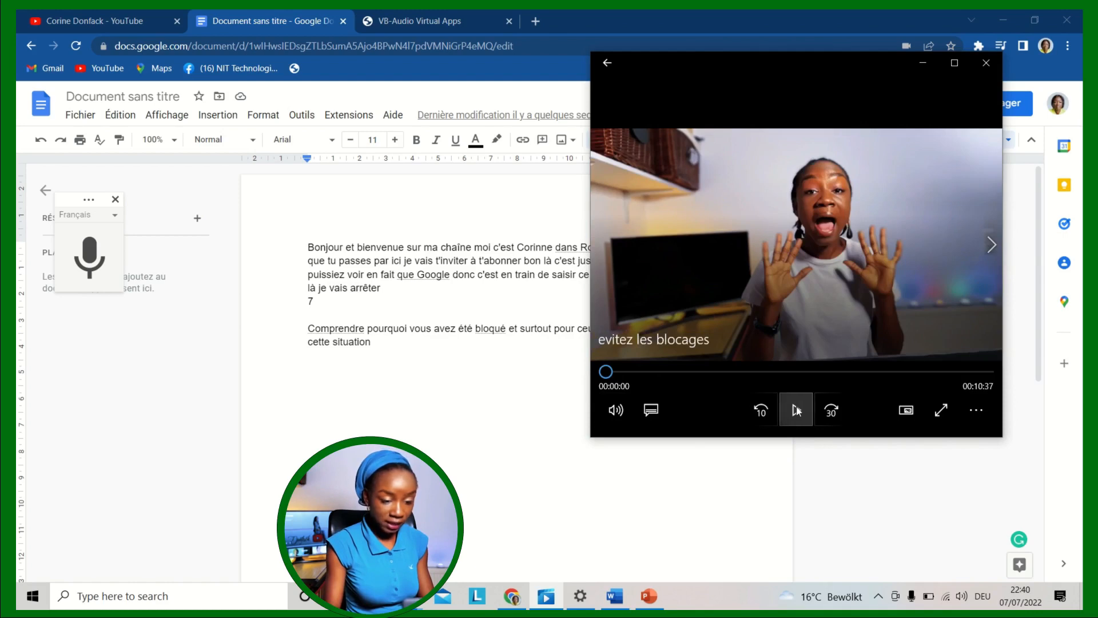
pyautogui.click(796, 410)
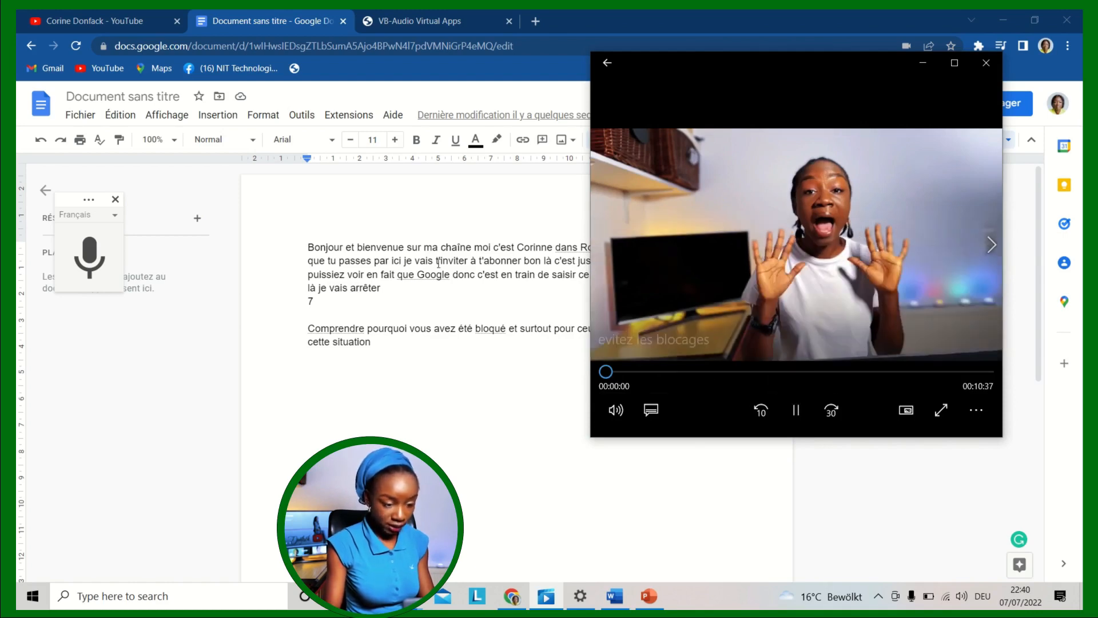
pyautogui.click(94, 255)
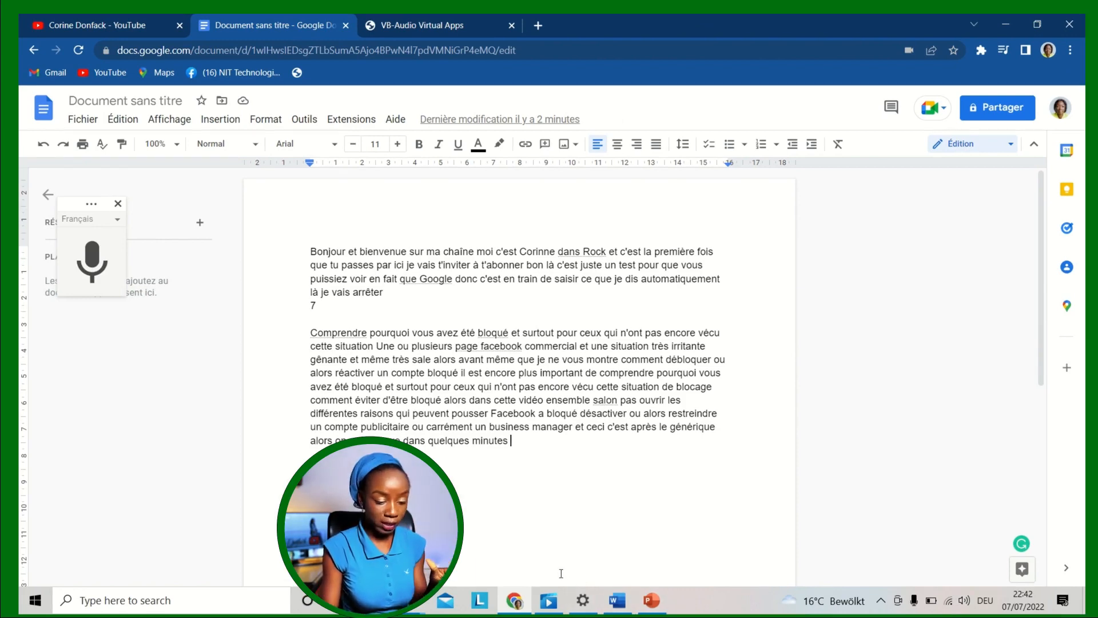
# Switch to the blank Word document and transcribe the "evitez les blocages" video with Dictate while it plays on from 00:01:28
pyautogui.click(617, 600)
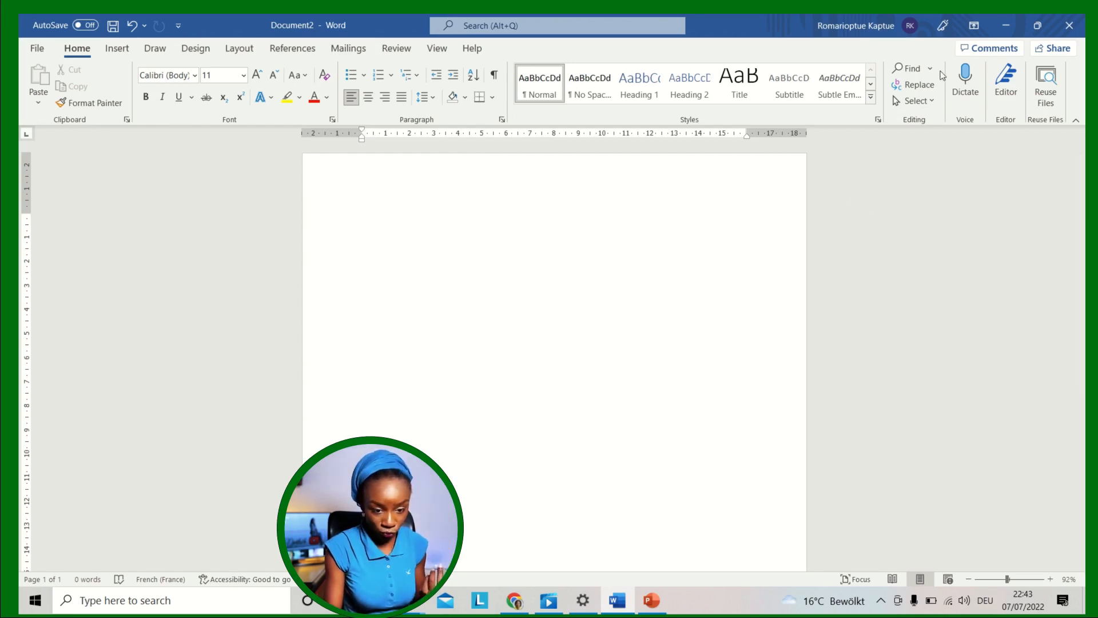
pyautogui.click(965, 88)
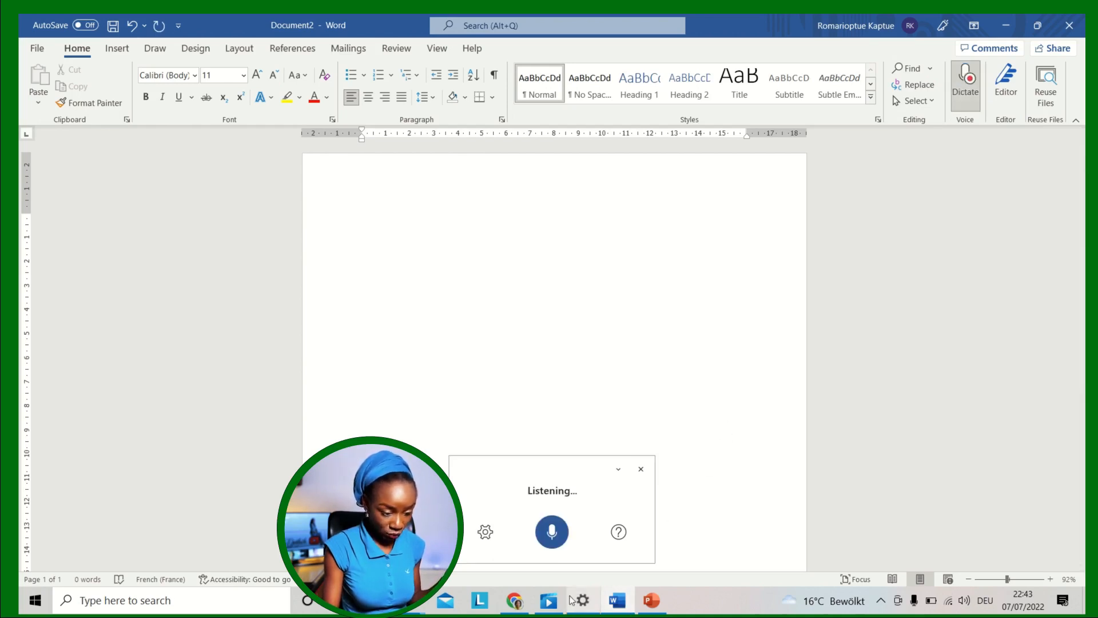
pyautogui.click(549, 601)
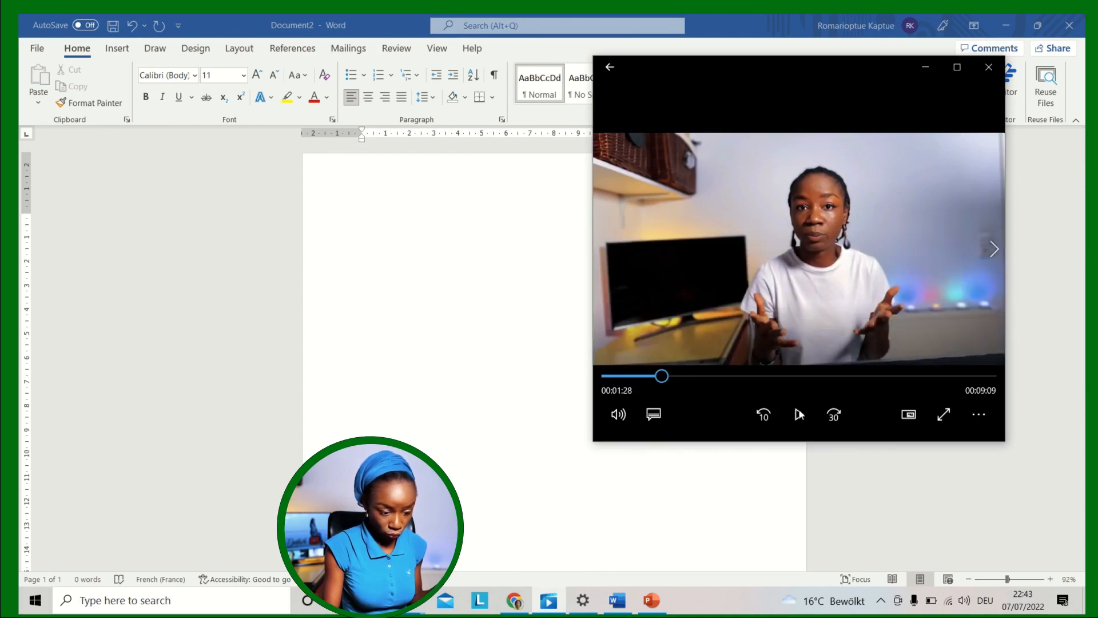
pyautogui.click(564, 462)
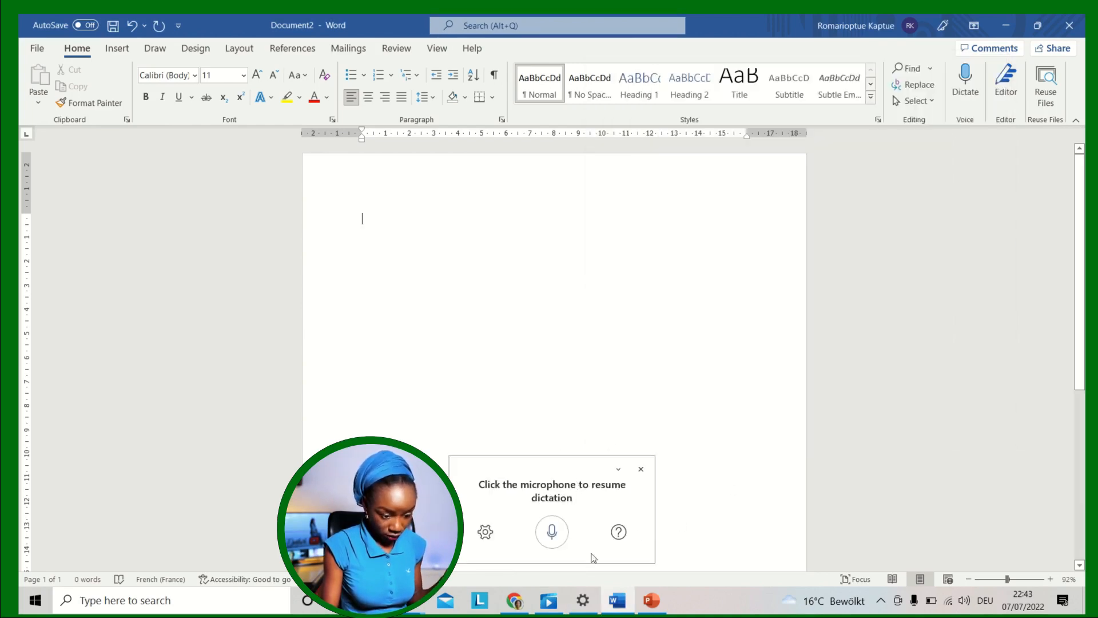
pyautogui.click(549, 600)
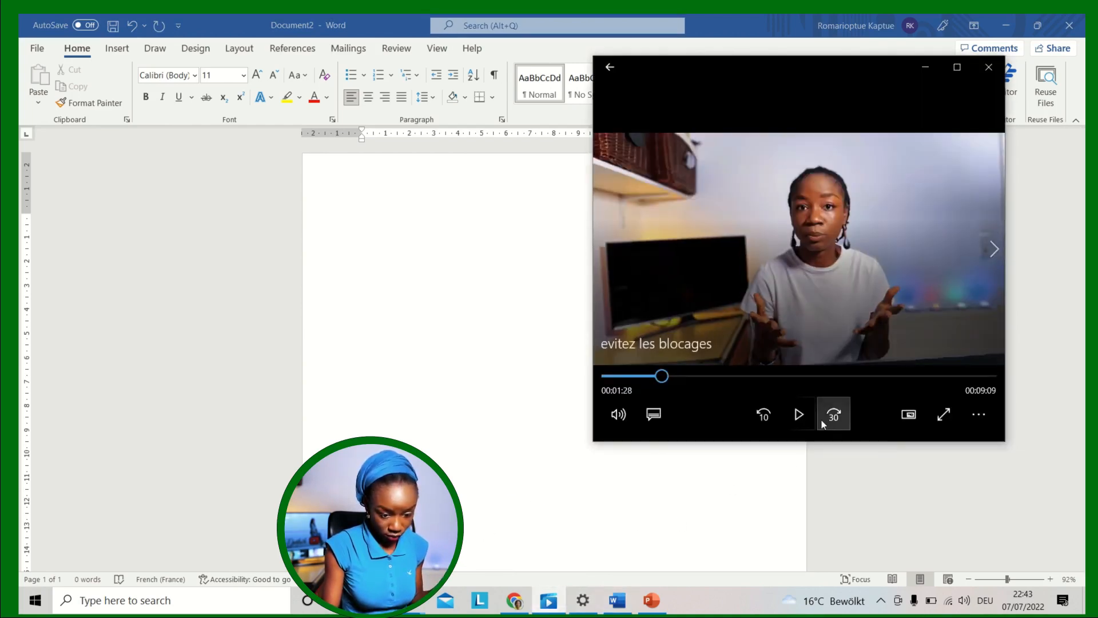
pyautogui.click(544, 412)
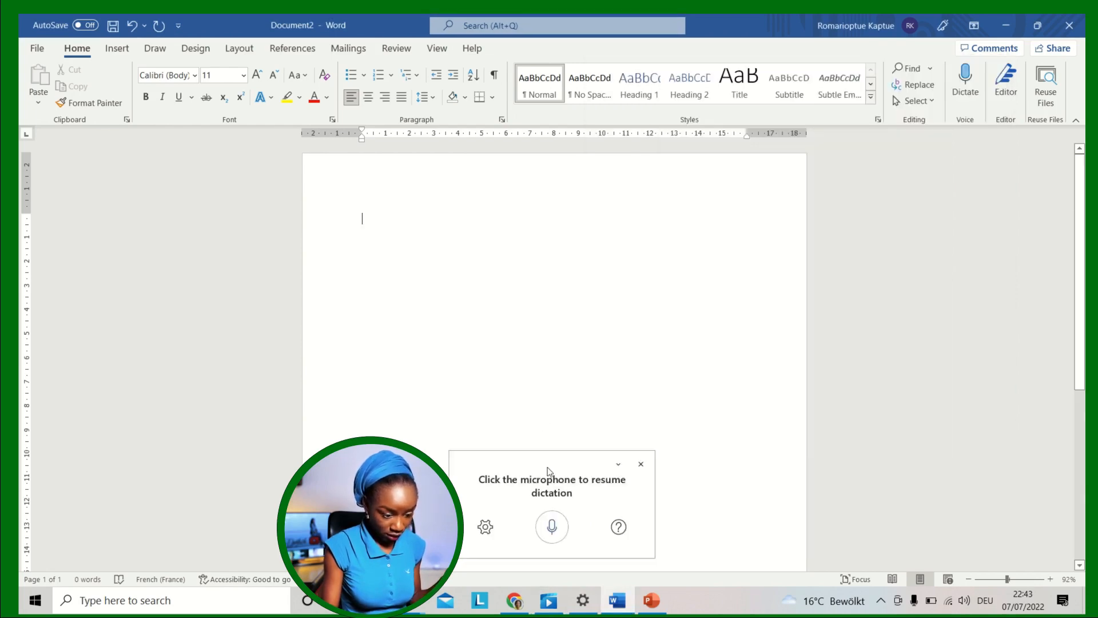
pyautogui.click(553, 527)
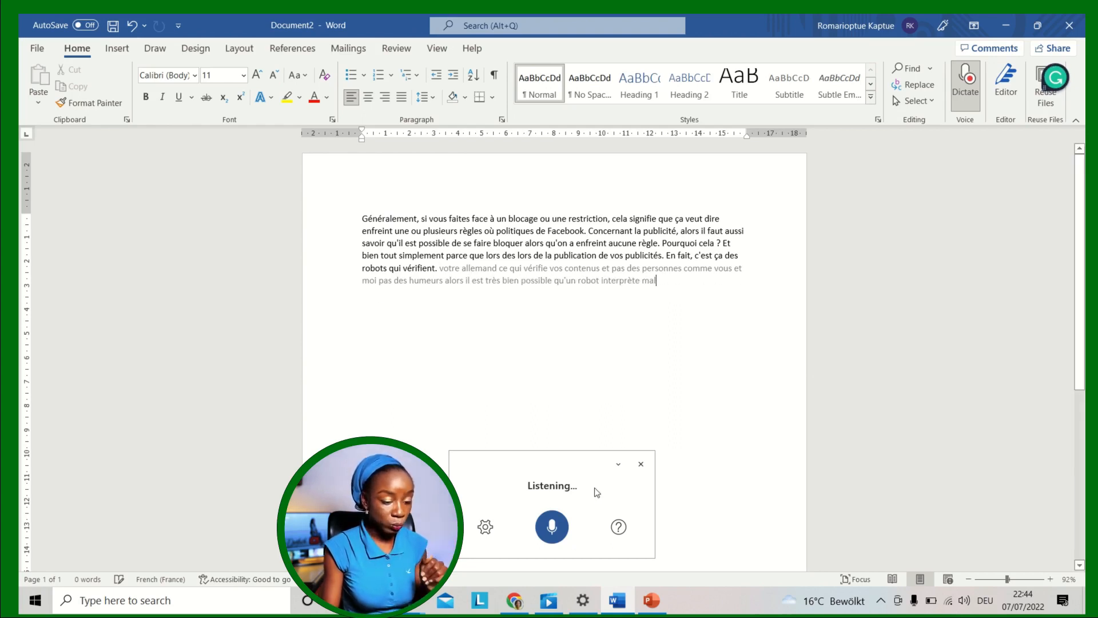
# Stop the Word dictation and pause the video
pyautogui.click(553, 532)
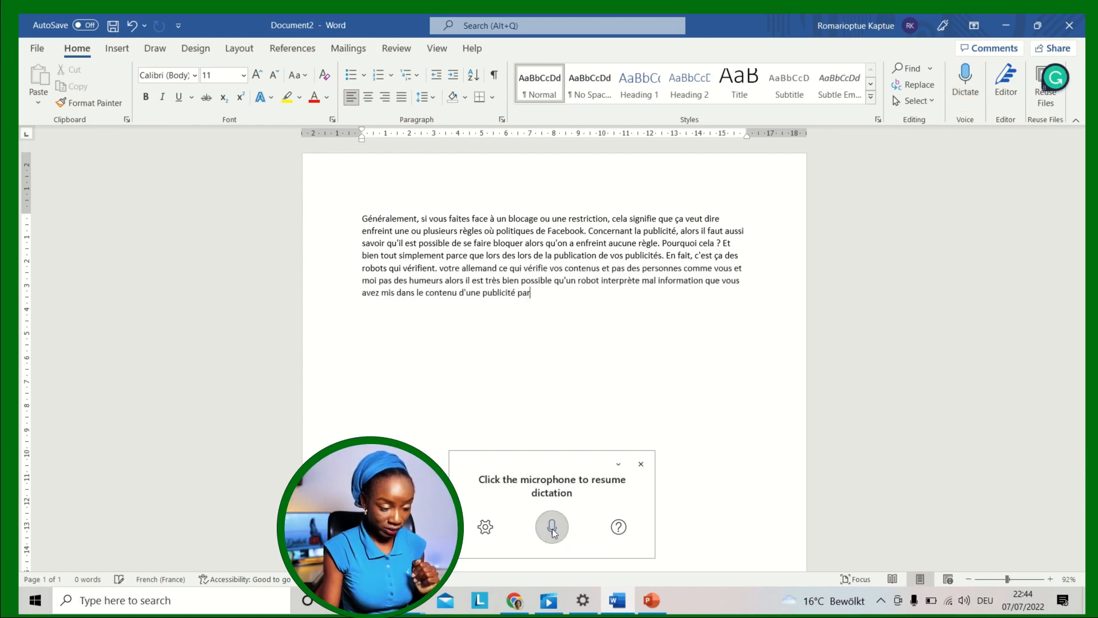
pyautogui.click(548, 600)
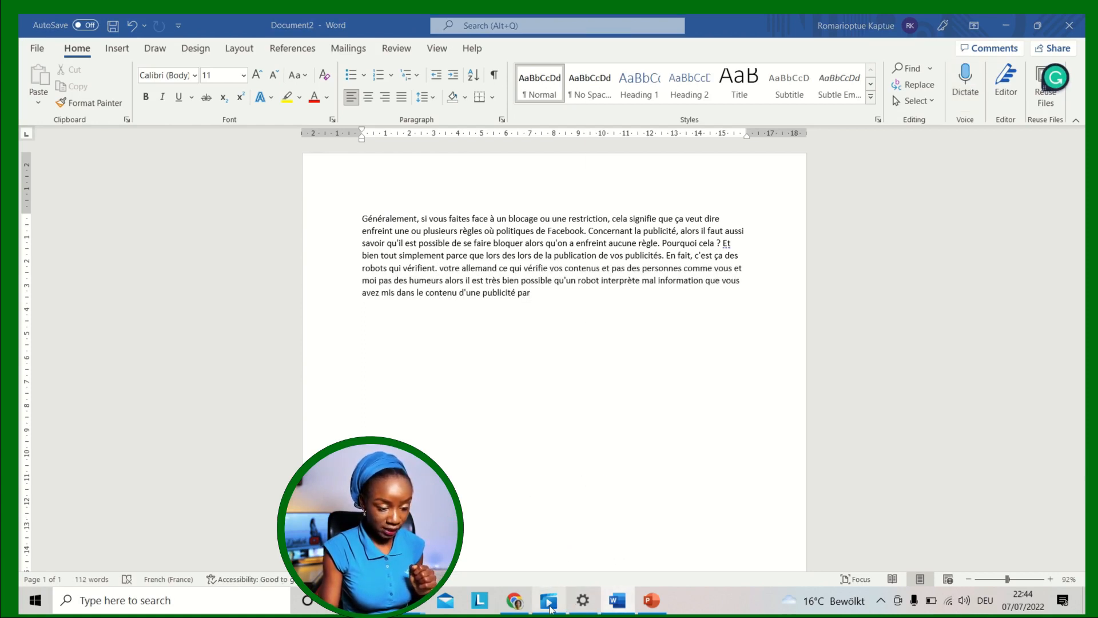
pyautogui.click(798, 413)
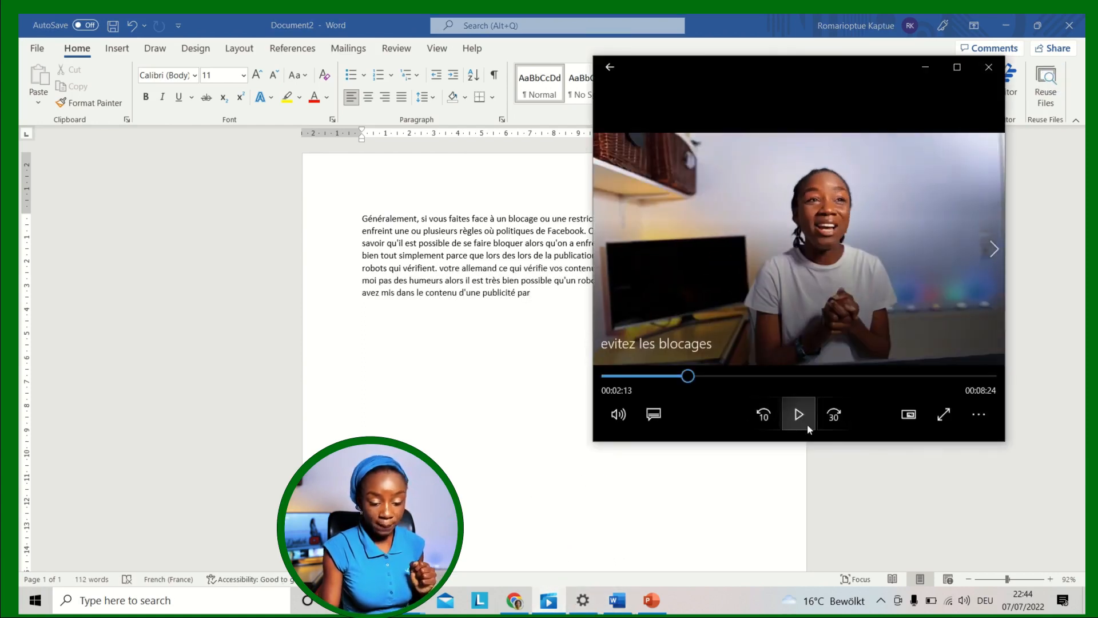
# Set the sound output to Lautsprecher (Realtek(R) Audio) and the input to Mikrofon (Realtek(R) Audio), and briefly play the video to check the sound
pyautogui.click(964, 601)
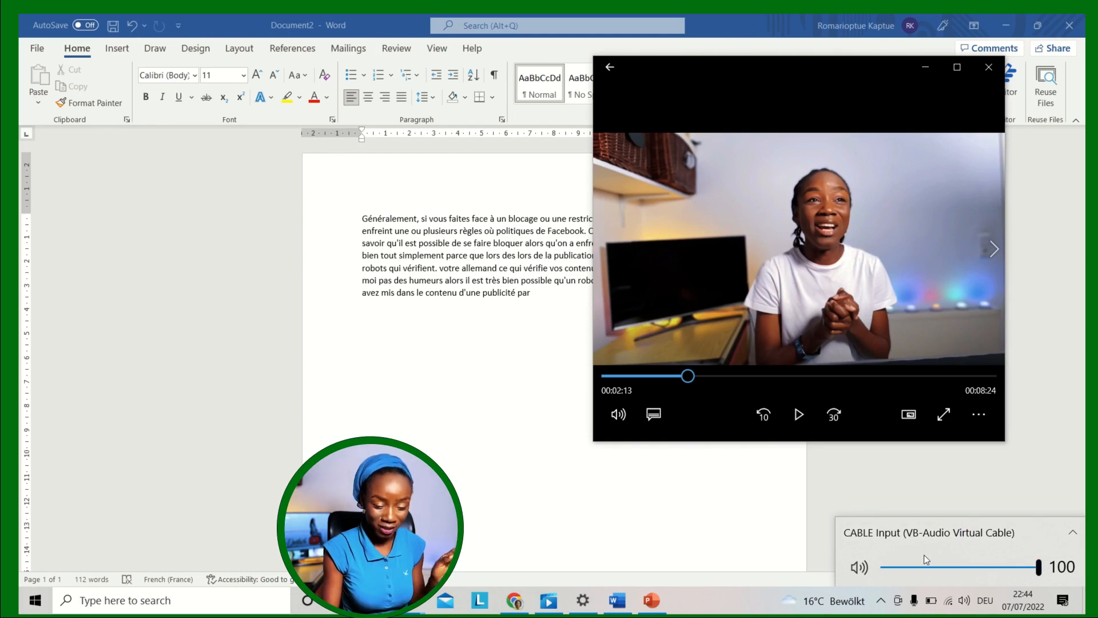
pyautogui.rightClick(964, 603)
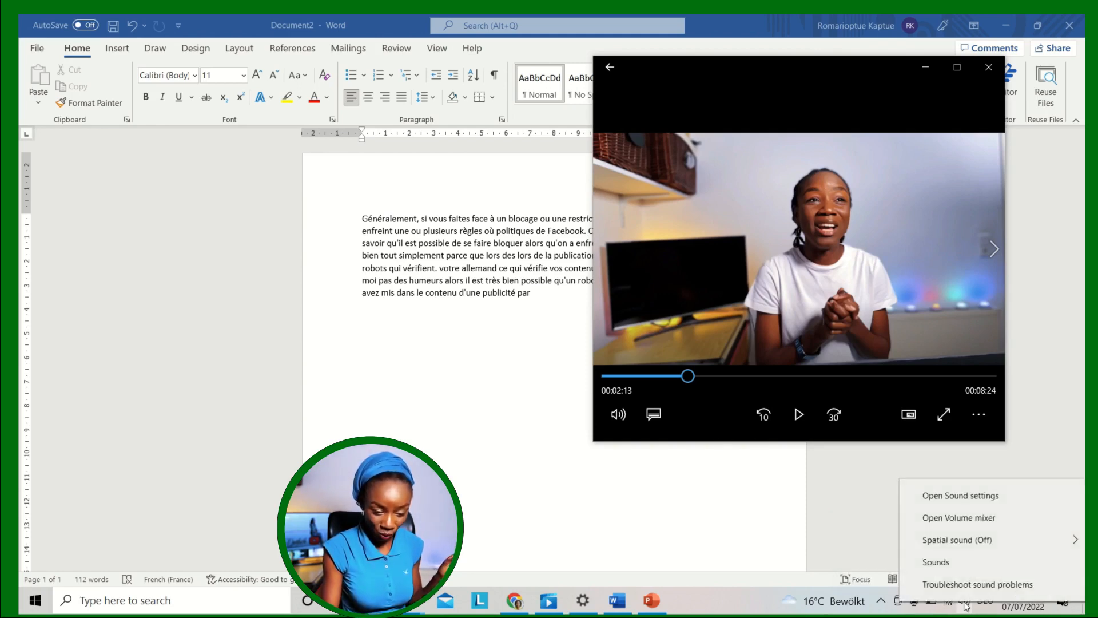
pyautogui.click(957, 502)
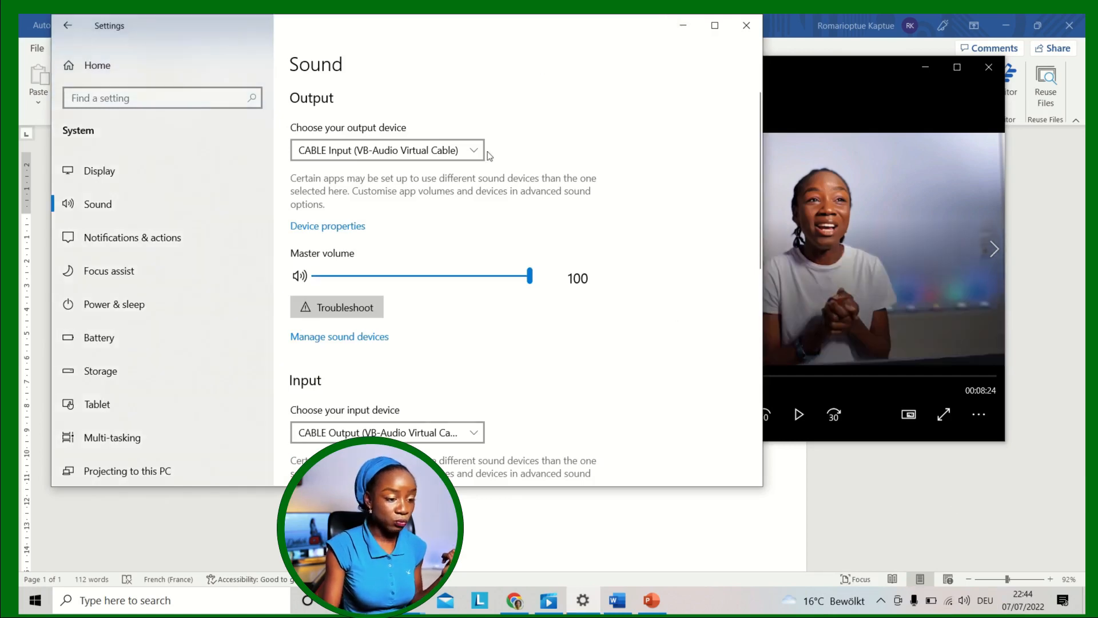
pyautogui.click(474, 151)
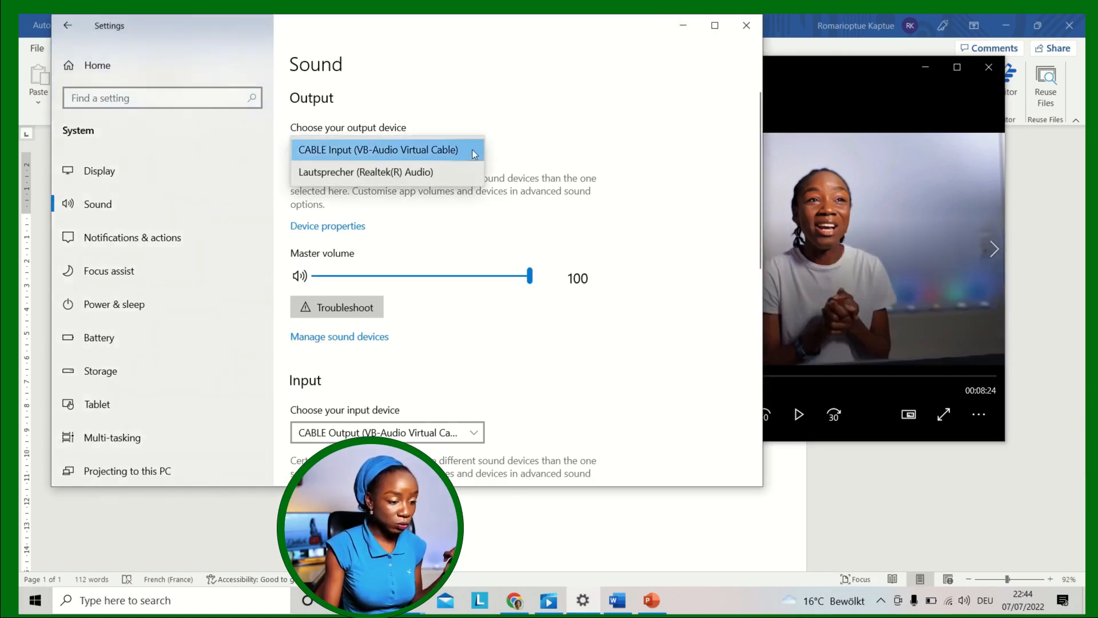
pyautogui.click(430, 174)
pyautogui.click(473, 432)
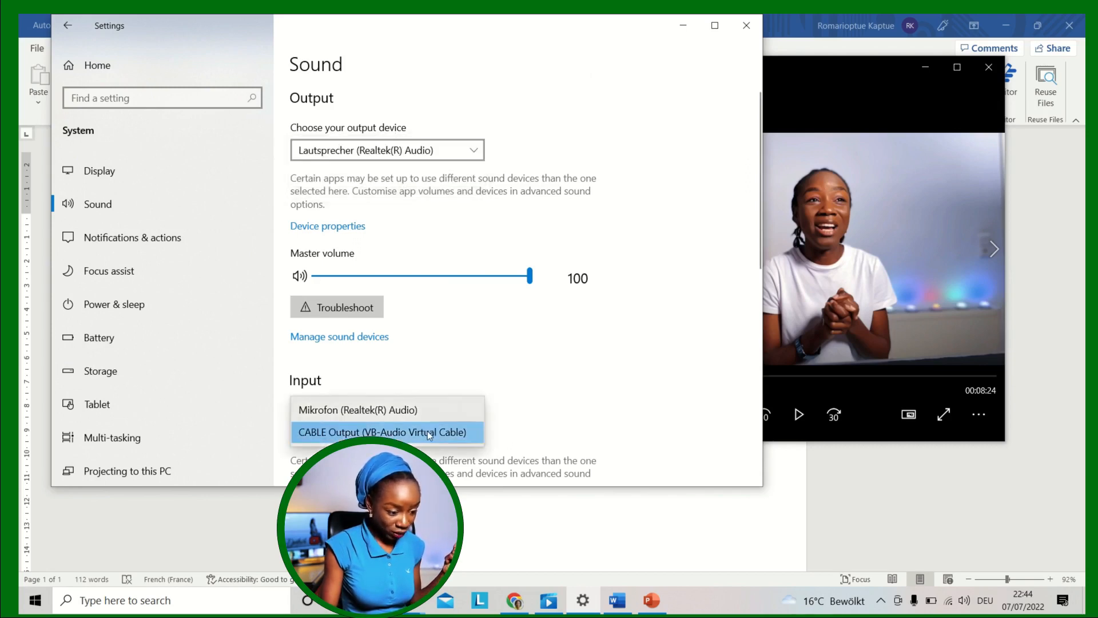
pyautogui.click(383, 412)
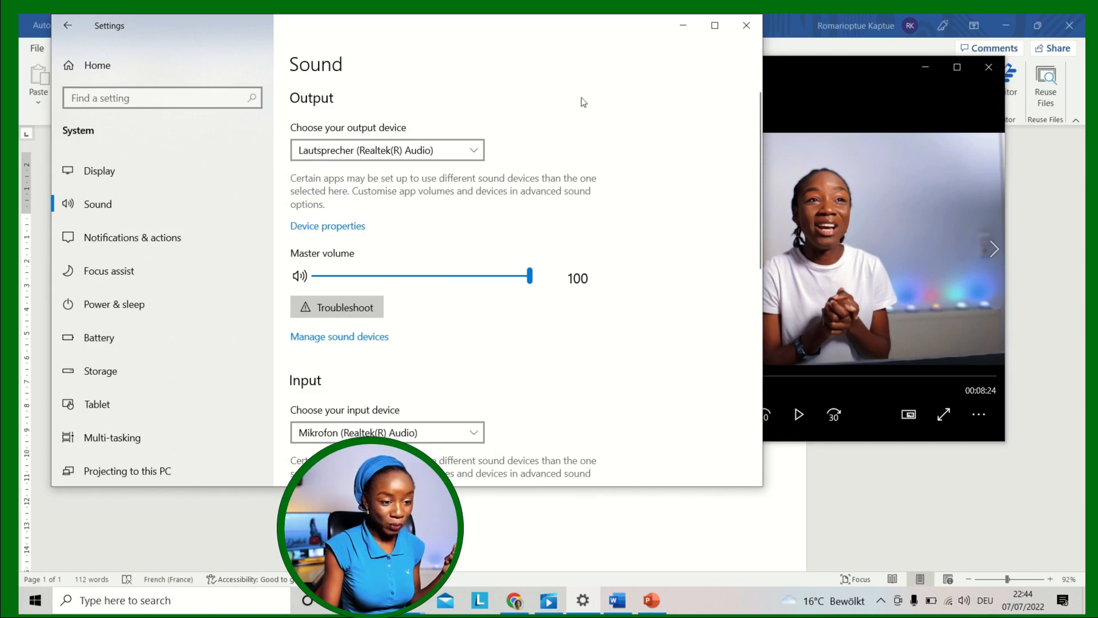
pyautogui.click(683, 27)
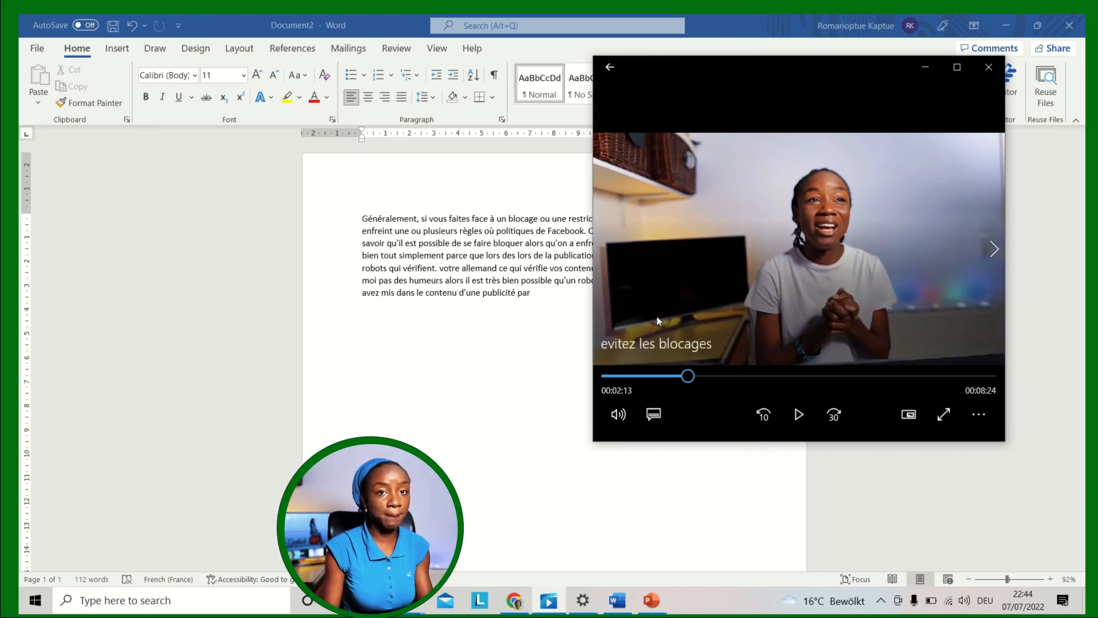
pyautogui.click(798, 413)
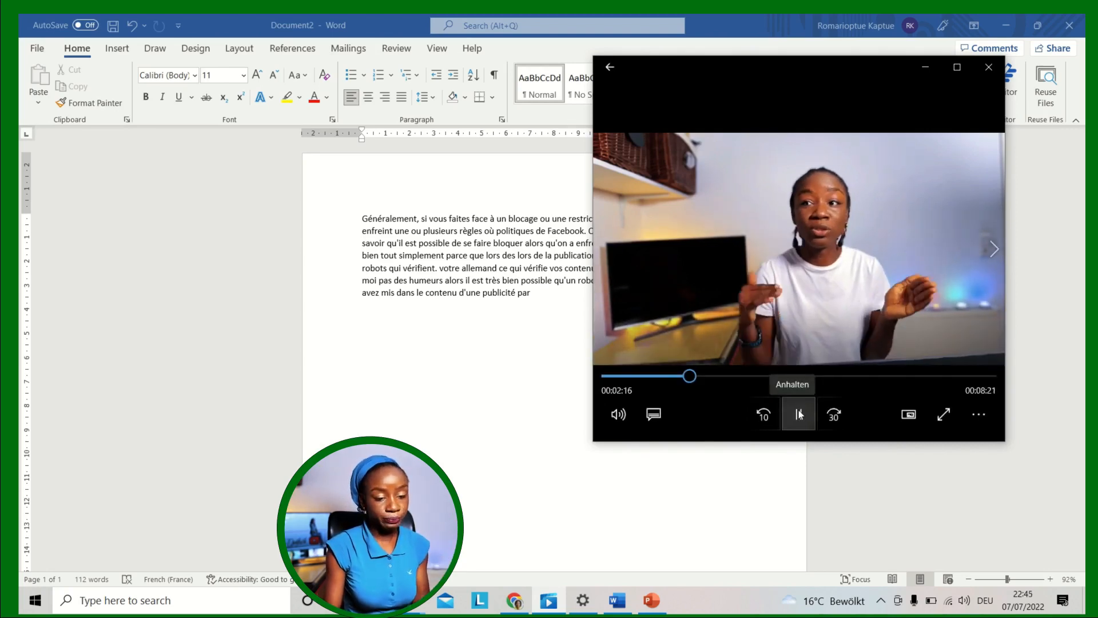
pyautogui.click(798, 413)
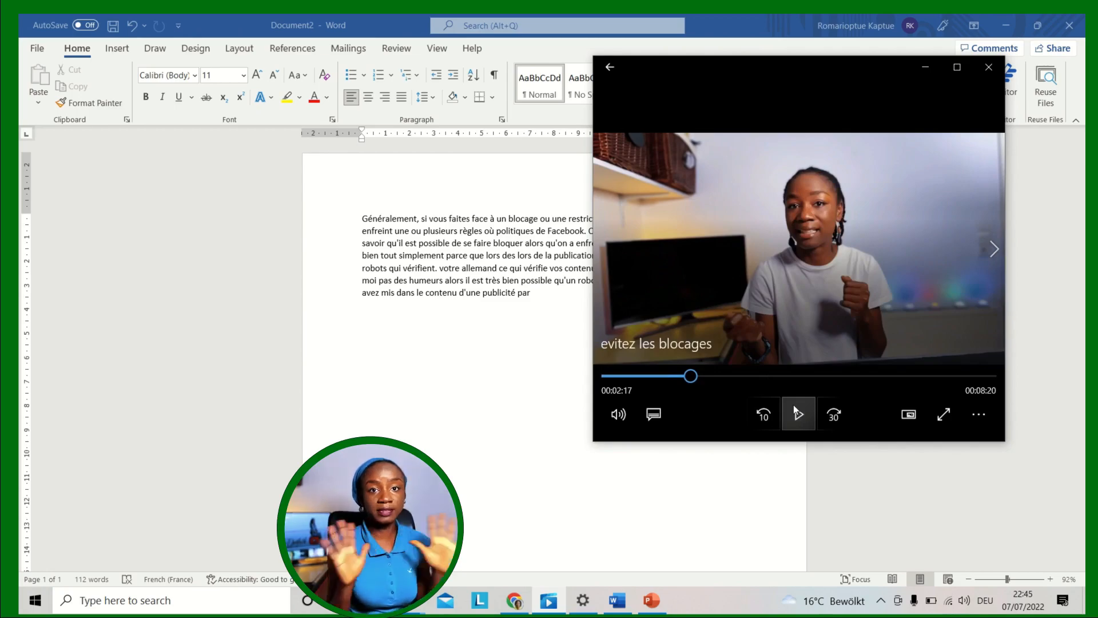